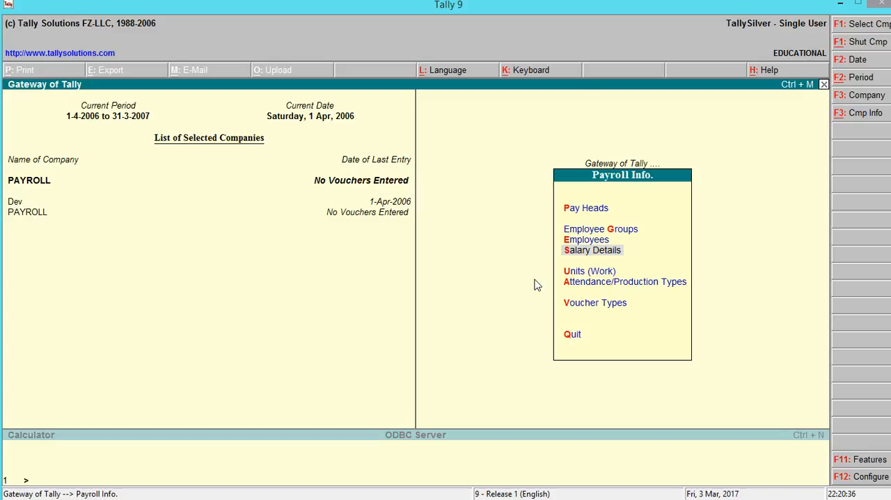
# - Start creating salary details for the employee in the PEON group
pyautogui.press('Return')
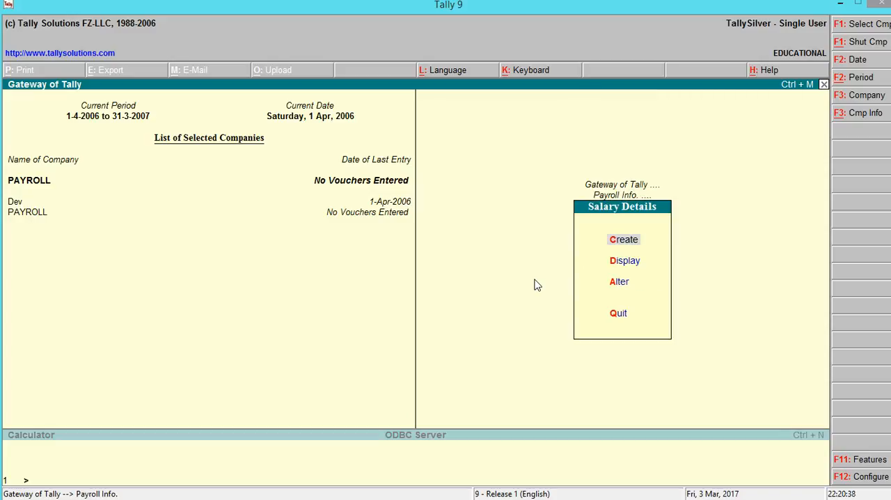
pyautogui.press('Return')
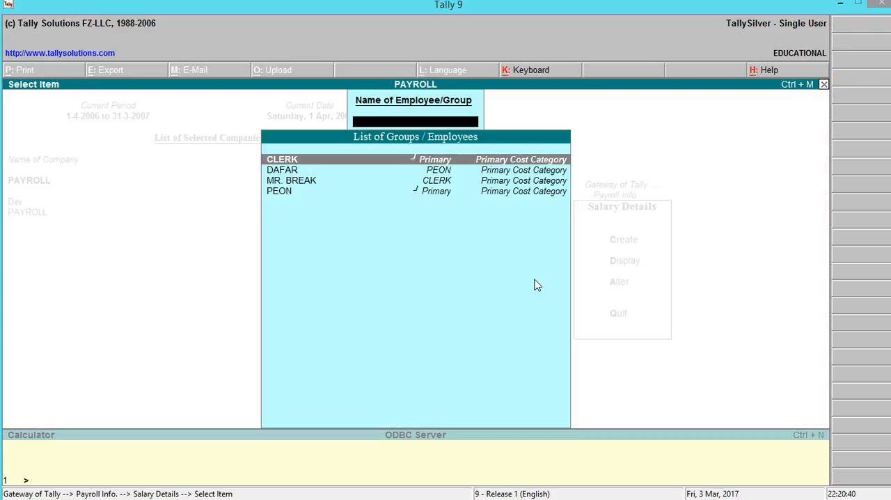
pyautogui.press('Down')
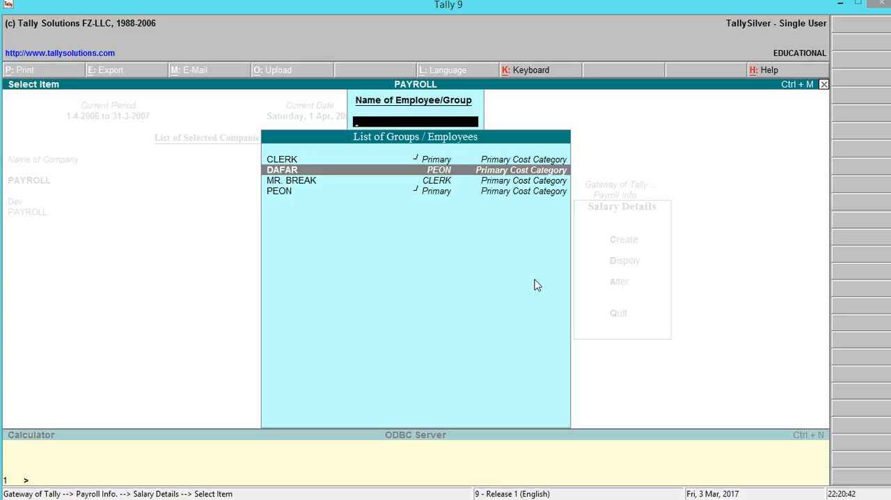
pyautogui.press('Return')
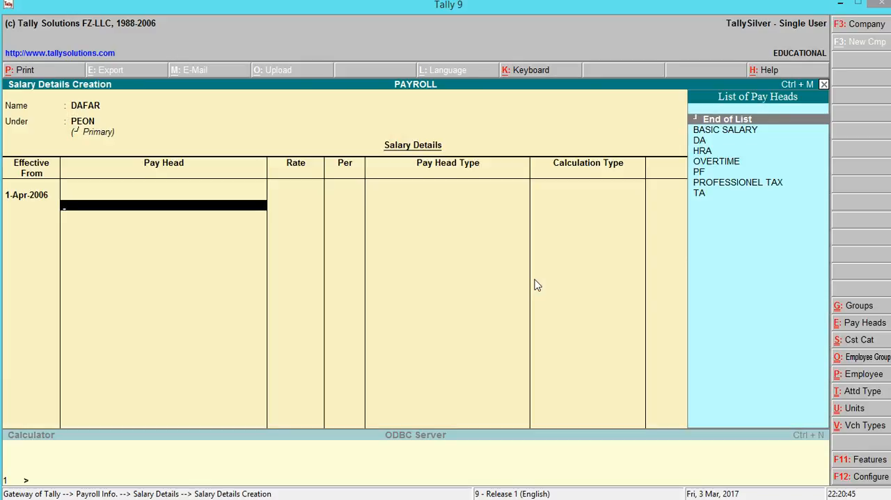
# - Add the BASIC SALARY pay head for the PEON employee at a rate of 350 per Days
pyautogui.press('Down')
pyautogui.press('Return')
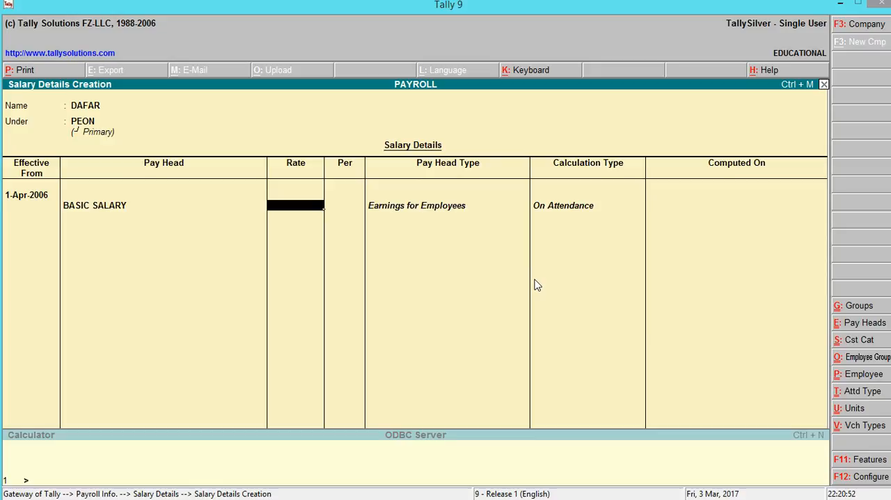
pyautogui.write('350')
pyautogui.press('Return')
pyautogui.press('Return')
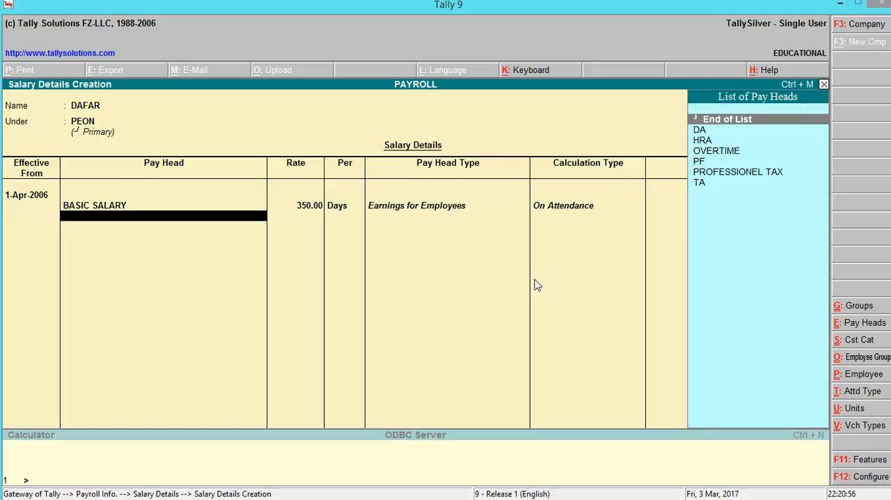
# - Add the HRA and DA pay heads below BASIC SALARY in the PEON employee's salary details
pyautogui.press('Down')
pyautogui.press('Down')
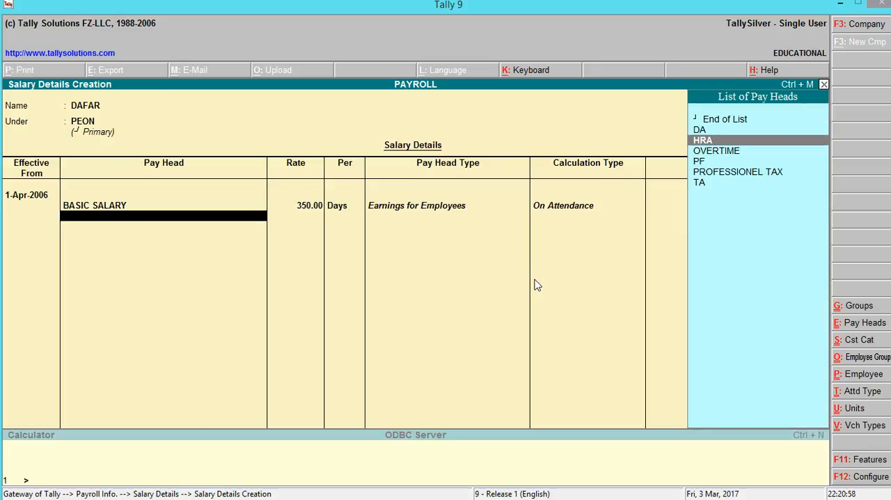
pyautogui.press('Return')
pyautogui.press('Return')
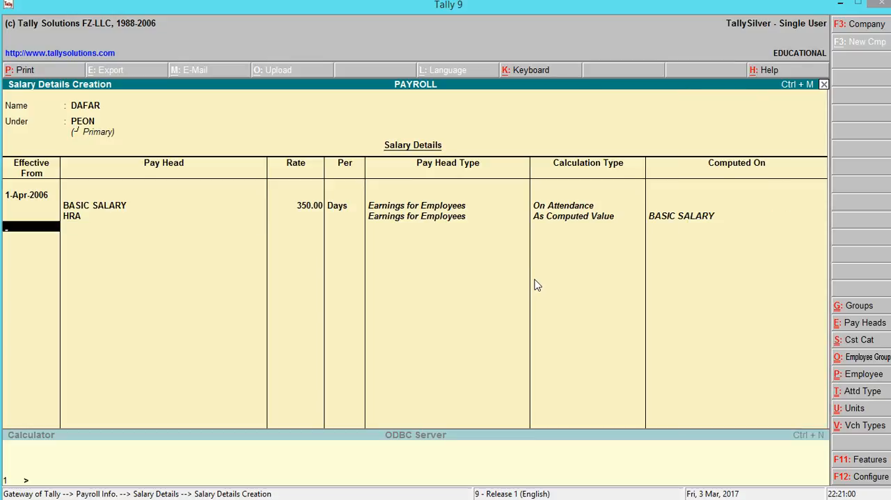
pyautogui.press('BackSpace')
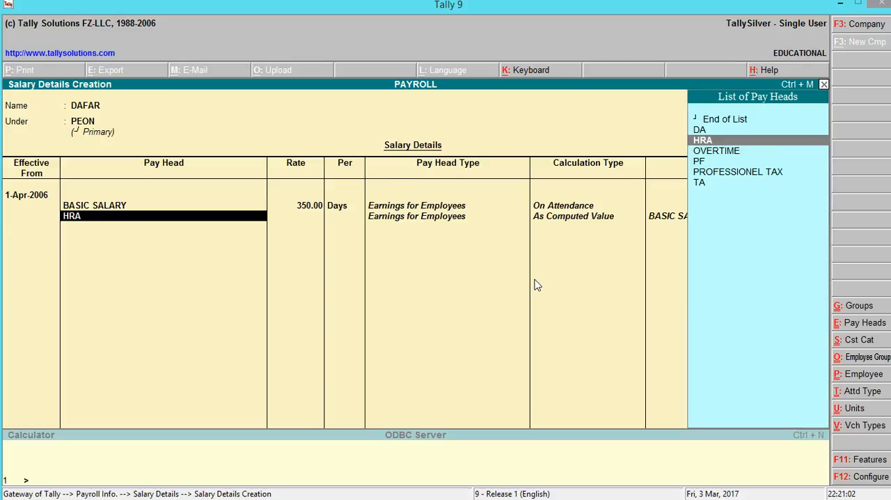
pyautogui.press('Return')
pyautogui.press('Down')
pyautogui.press('Return')
# - Add the OVERTIME pay head for the PEON employee at a rate of 50 per HOURS
pyautogui.press('Down')
pyautogui.press('Return')
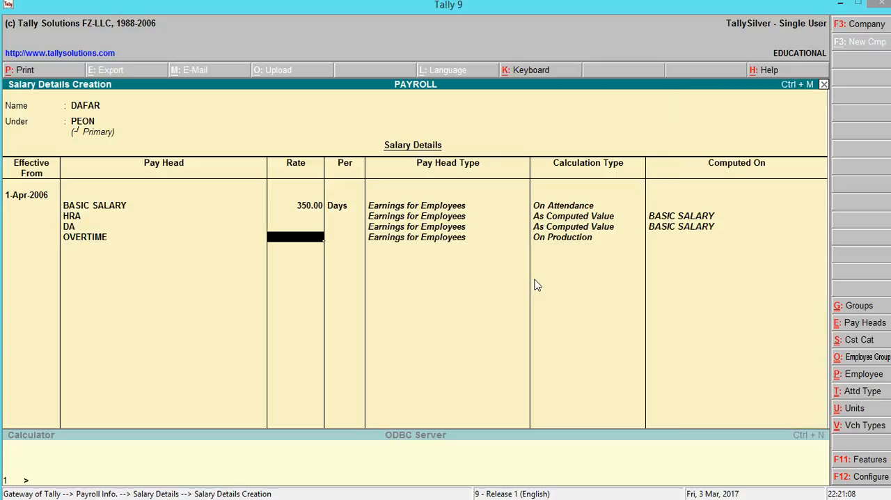
pyautogui.write('50')
pyautogui.press('Return')
# - Add the PF, PROFESSIONEL TAX and TA pay heads, end the list and save the PEON employee's salary details
pyautogui.press('Return')
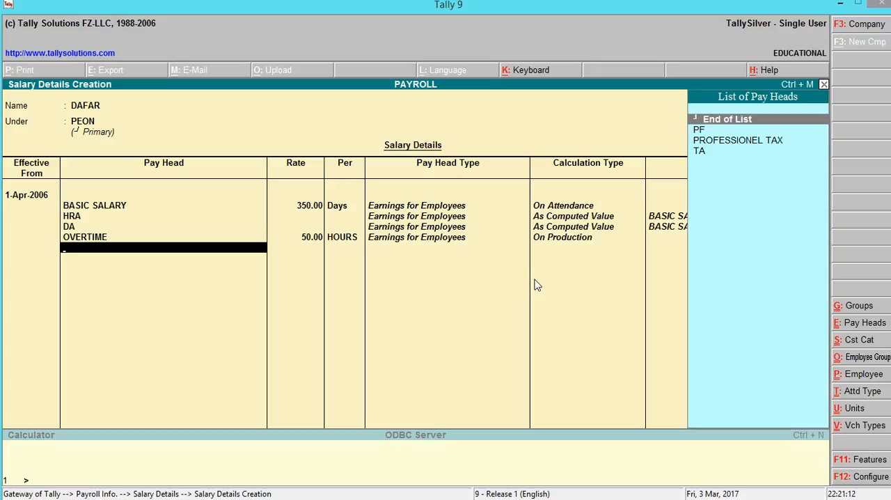
pyautogui.press('Down')
pyautogui.press('Return')
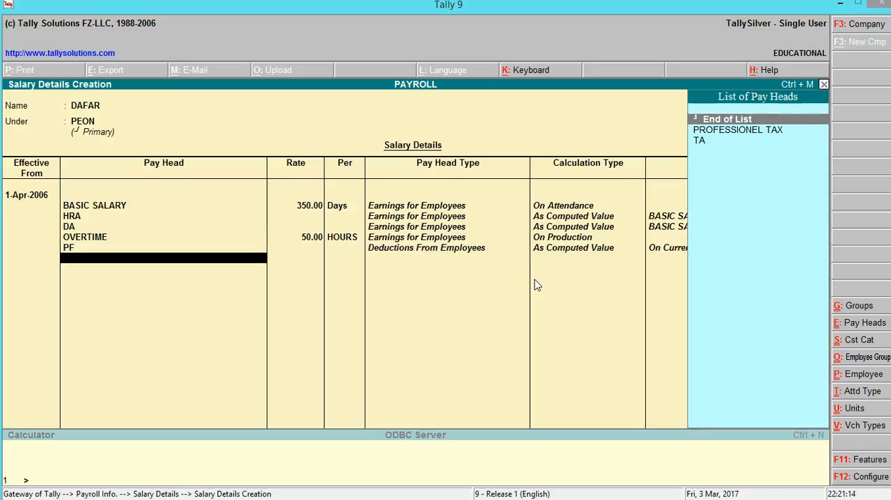
pyautogui.press('Down')
pyautogui.press('Return')
pyautogui.press('Down')
pyautogui.press('Return')
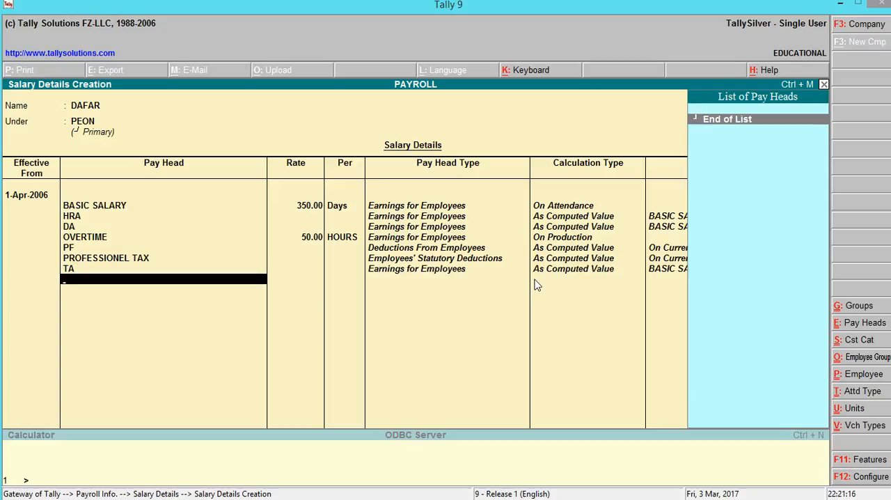
pyautogui.press('Return')
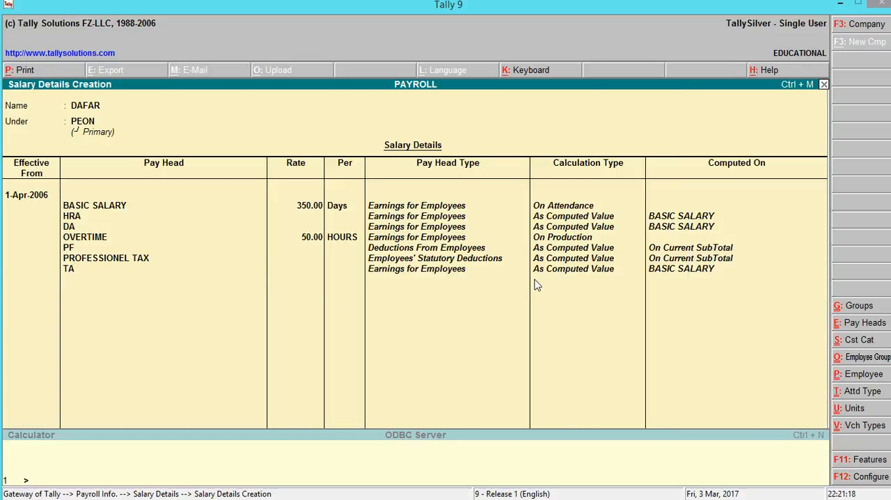
# - Start salary details for the employee in the CLERK group with BASIC SALARY at 550 per Days
pyautogui.press('Return')
pyautogui.press('Down')
pyautogui.press('Return')
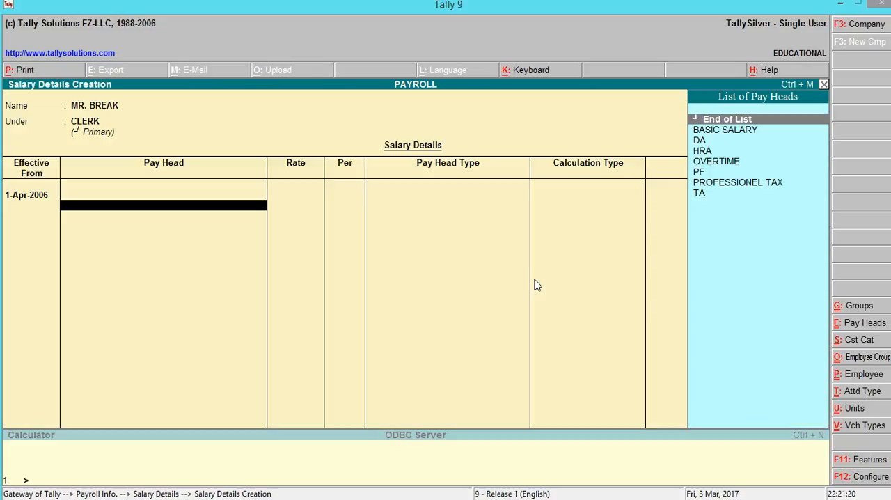
pyautogui.press('Return')
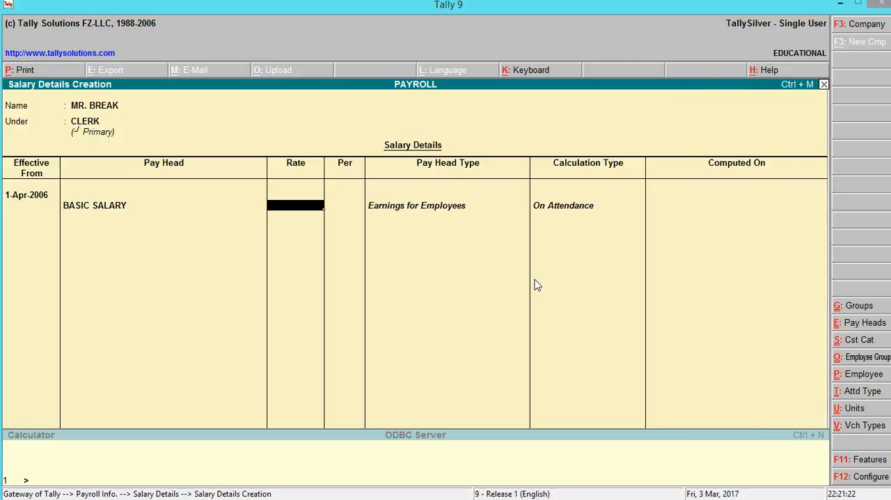
pyautogui.write('550')
# - Add the DA and HRA pay heads to the CLERK employee's salary details
pyautogui.press('Return')
pyautogui.press('Down')
pyautogui.press('Return')
pyautogui.press('Down')
# - Add the OVERTIME pay head for the CLERK employee at a rate of 60 per HOURS
pyautogui.press('Return')
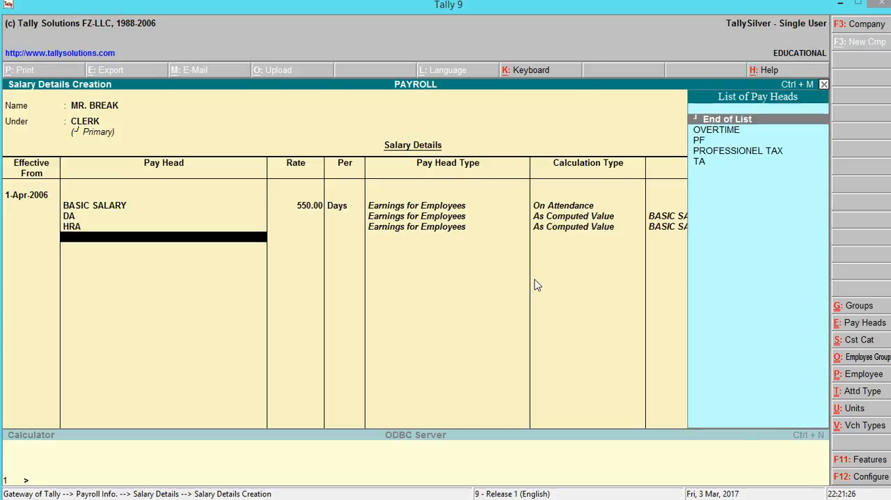
pyautogui.press('Down')
pyautogui.press('Return')
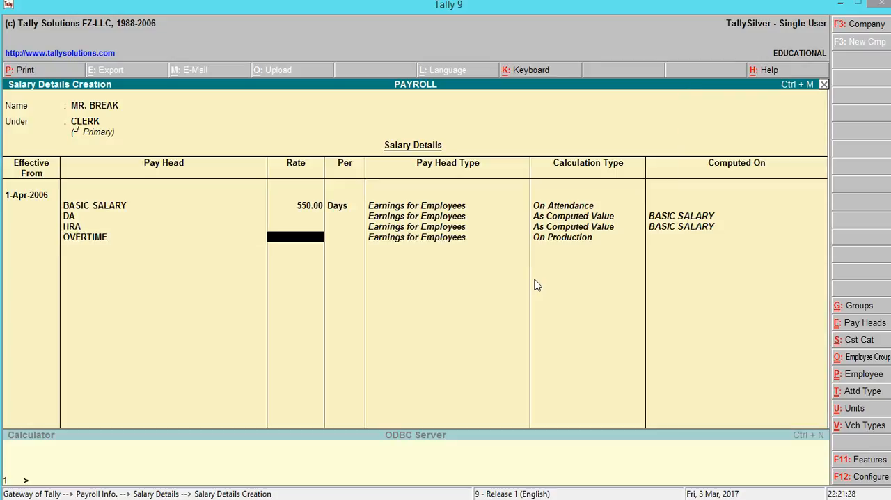
pyautogui.write('60')
pyautogui.press('Return')
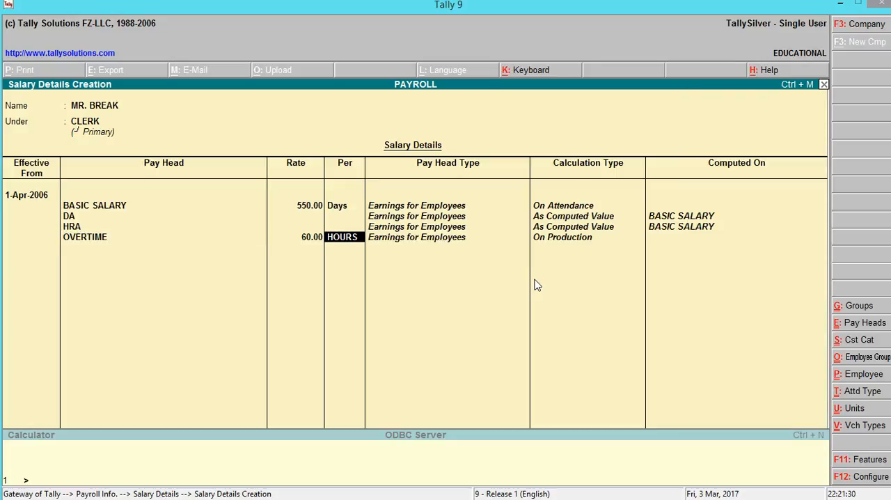
# - Add the PF, PROFESSIONEL TAX and TA pay heads, end the list and accept the CLERK employee's salary details
pyautogui.press('Return')
pyautogui.press('Down')
pyautogui.press('Return')
pyautogui.press('Down')
pyautogui.press('Return')
pyautogui.press('Down')
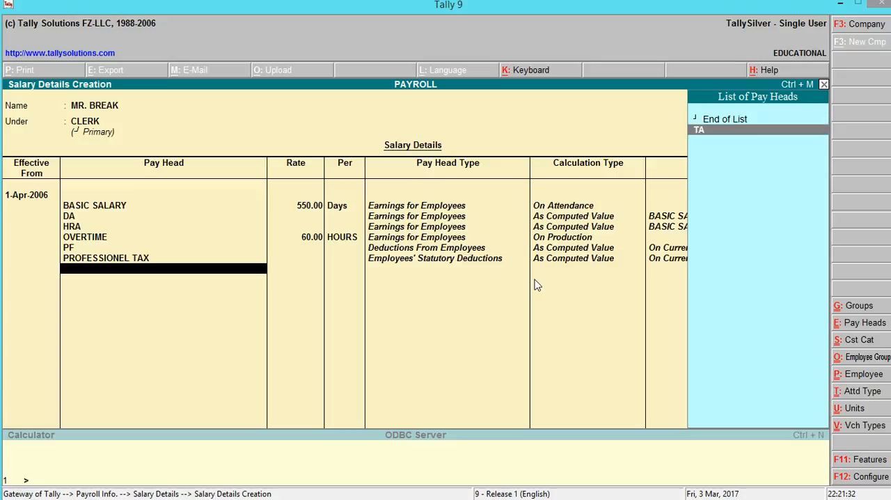
pyautogui.press('Return')
pyautogui.press('Return')
pyautogui.press('Return')
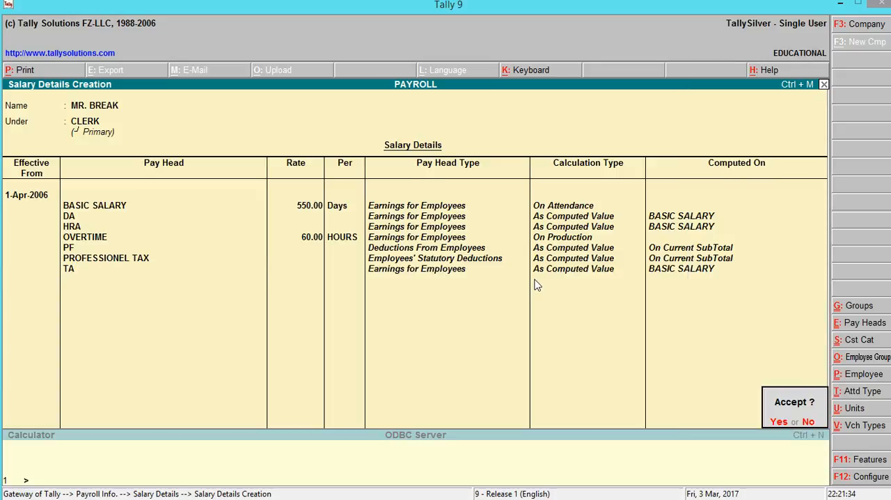
pyautogui.press('Return')
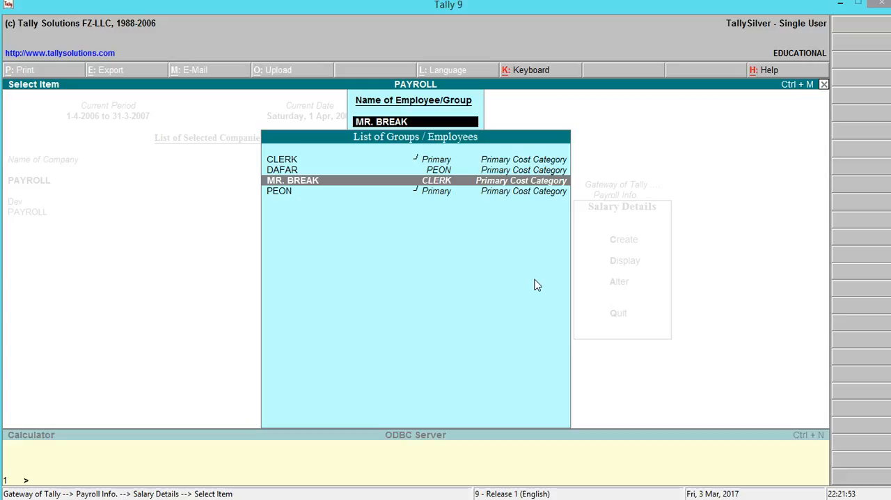
# - Leave the salary details setup and open a new Attendance voucher among the payroll vouchers
pyautogui.press('Escape')
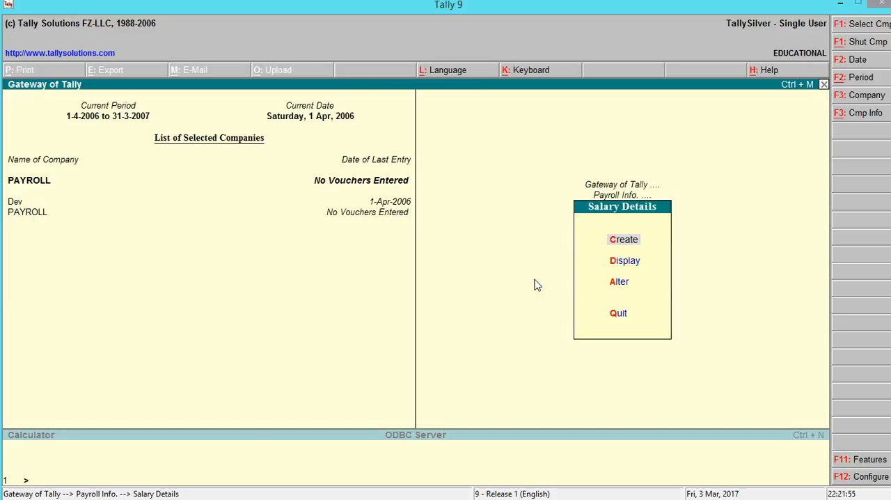
pyautogui.press('Escape')
pyautogui.press('Escape')
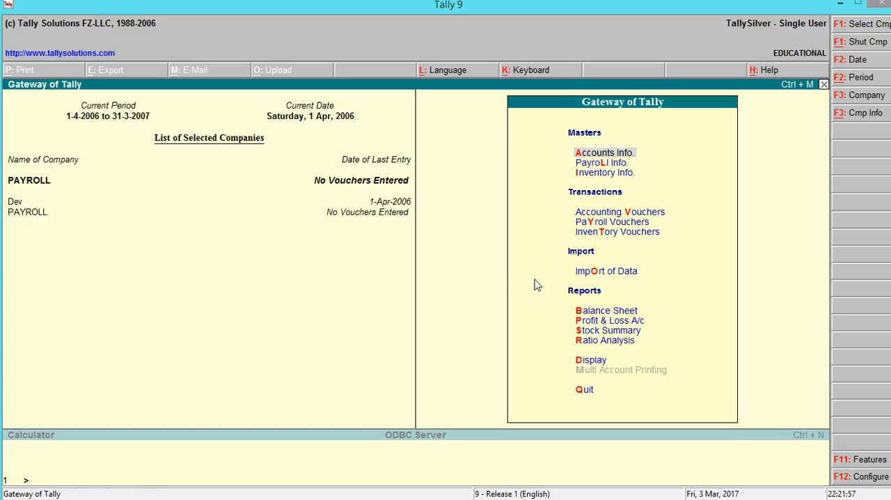
pyautogui.press('Down')
pyautogui.press('Down')
pyautogui.press('Down')
pyautogui.press('Down')
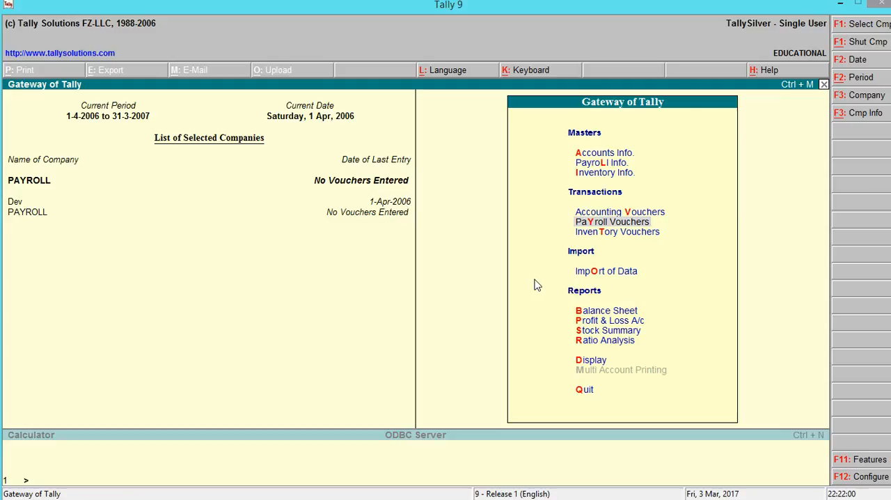
pyautogui.press('Return')
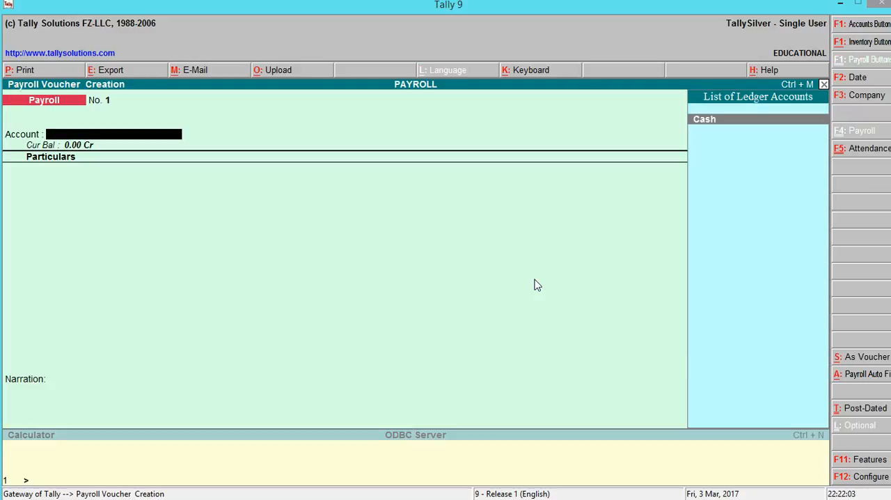
pyautogui.click(856, 150)
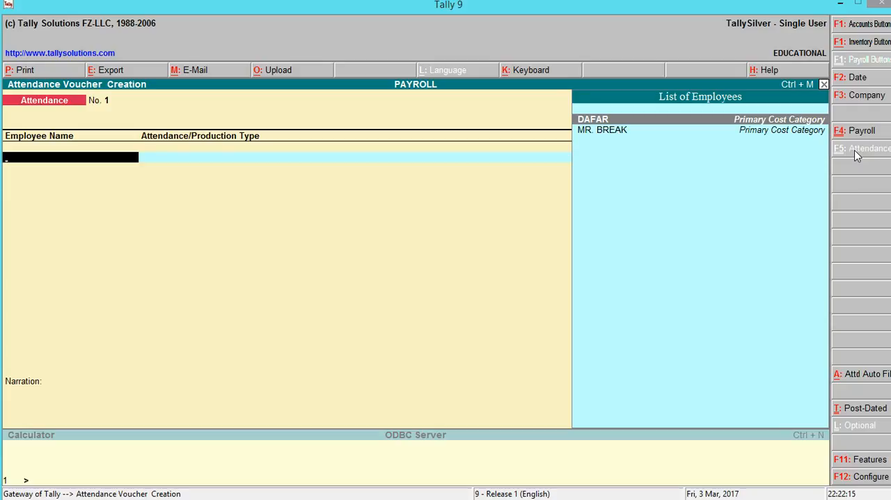
# - Record 2 days of ABSENT for the PEON employee in the attendance voucher
pyautogui.press('Return')
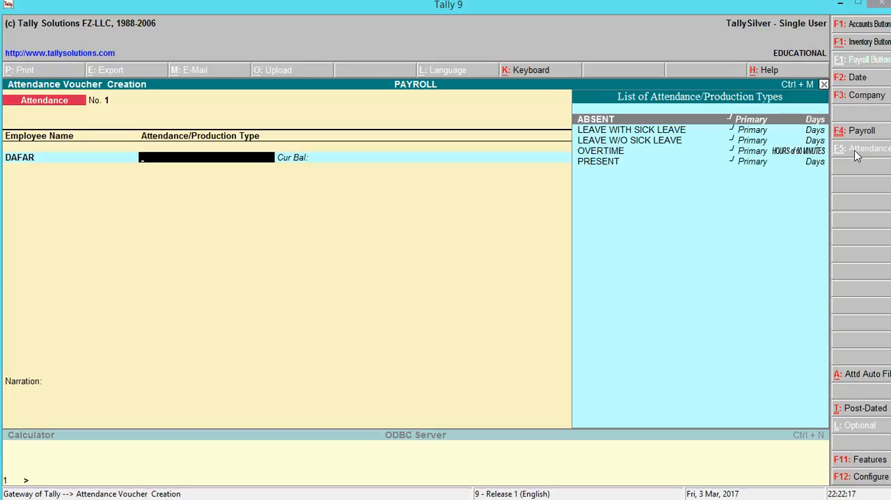
pyautogui.press('Return')
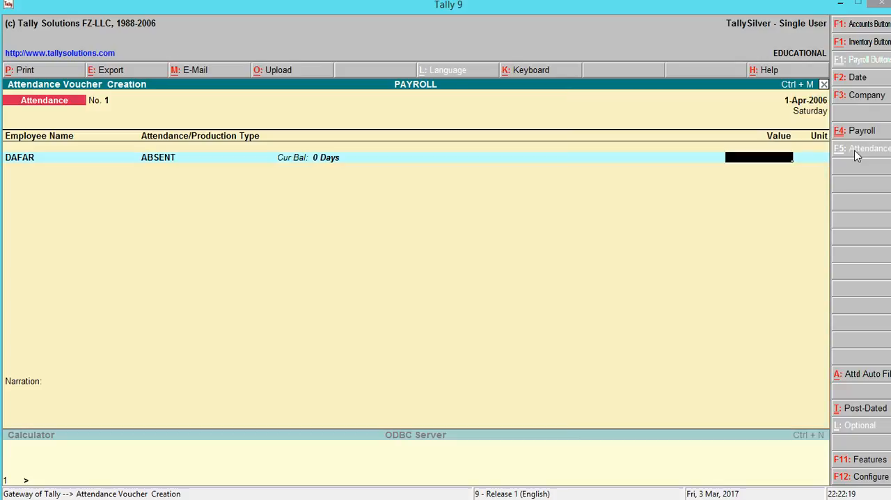
pyautogui.write('2')
pyautogui.press('Return')
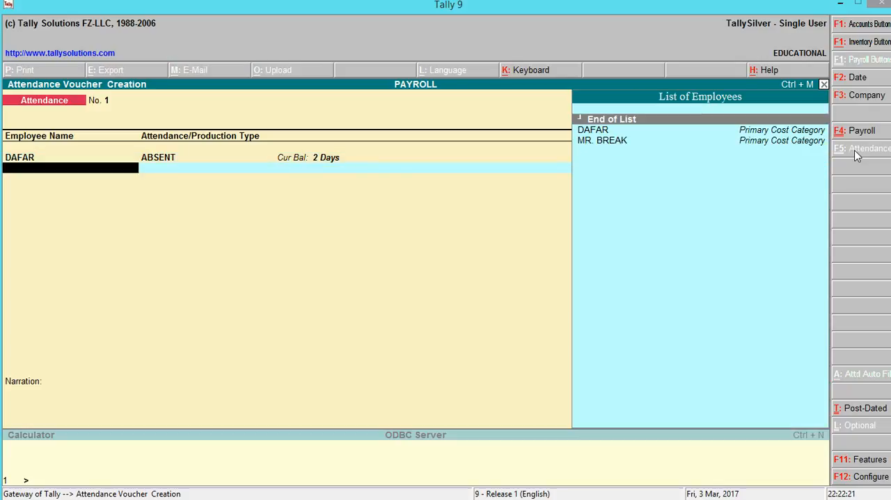
# - Record 1 day of LEAVE WITH SICK LEAVE for the PEON employee on the second attendance line
pyautogui.press('Down')
pyautogui.press('Return')
pyautogui.press('Down')
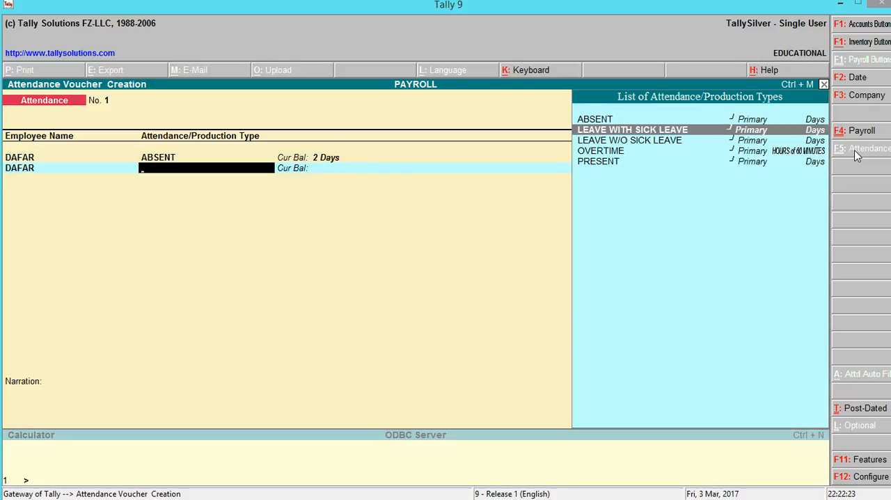
pyautogui.press('Return')
pyautogui.write('1')
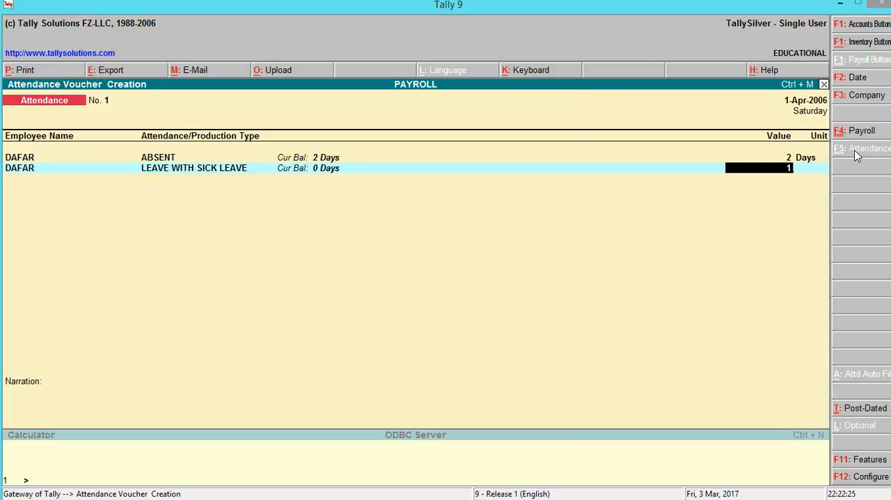
pyautogui.press('Return')
# - Record 1 day of LEAVE W/O SICK LEAVE for the PEON employee on the third attendance line
pyautogui.press('Down')
pyautogui.press('Return')
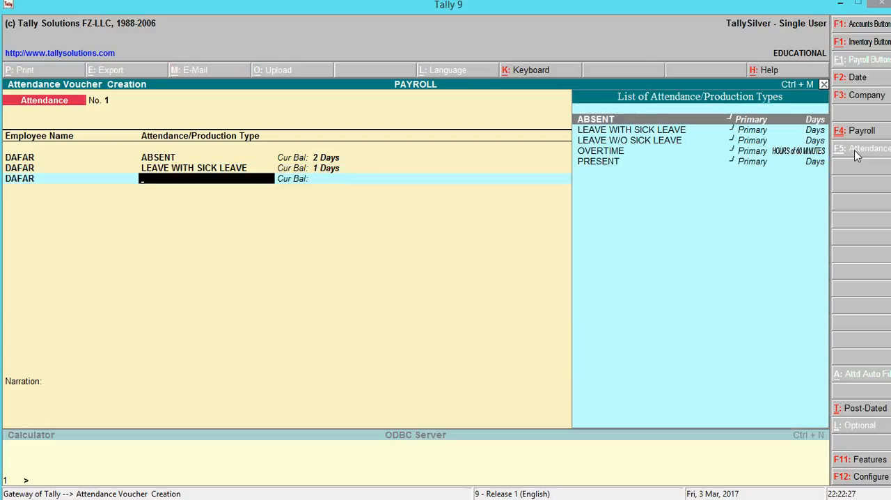
pyautogui.press('Down')
pyautogui.press('Down')
pyautogui.press('Return')
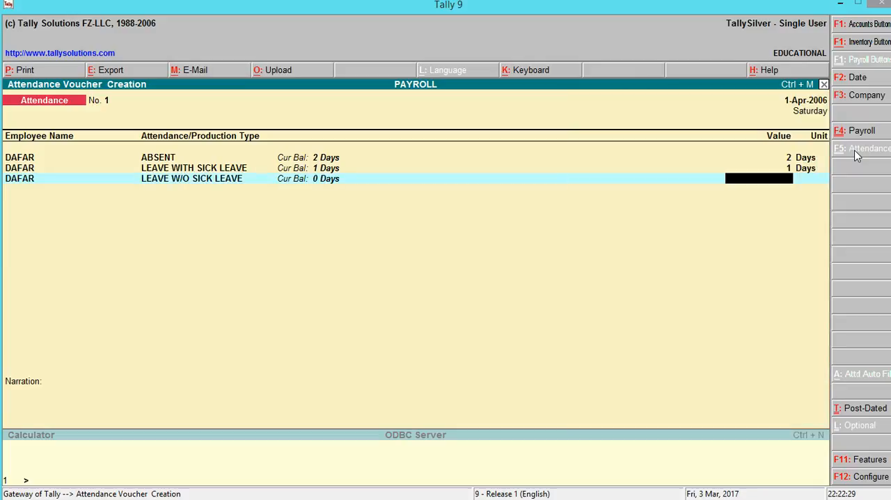
pyautogui.write('1')
pyautogui.press('Return')
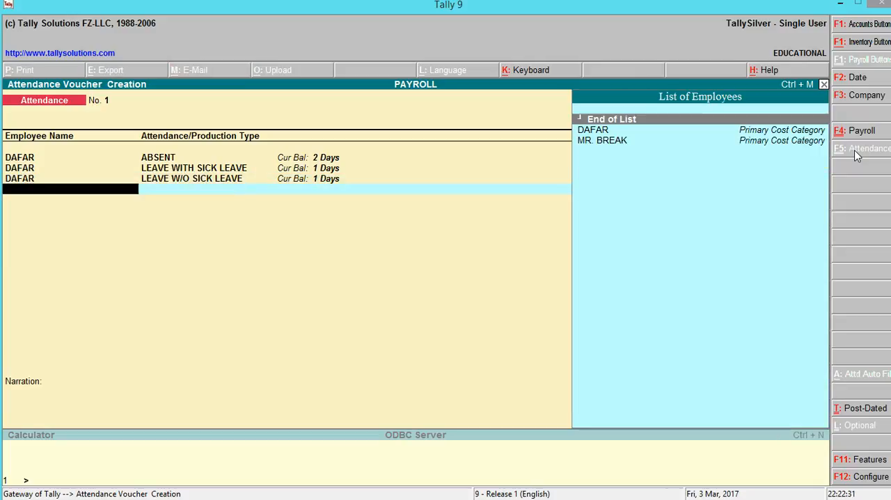
# - Record 20 HOURS of OVERTIME for the PEON employee on the fourth attendance line
pyautogui.press('Down')
pyautogui.press('Return')
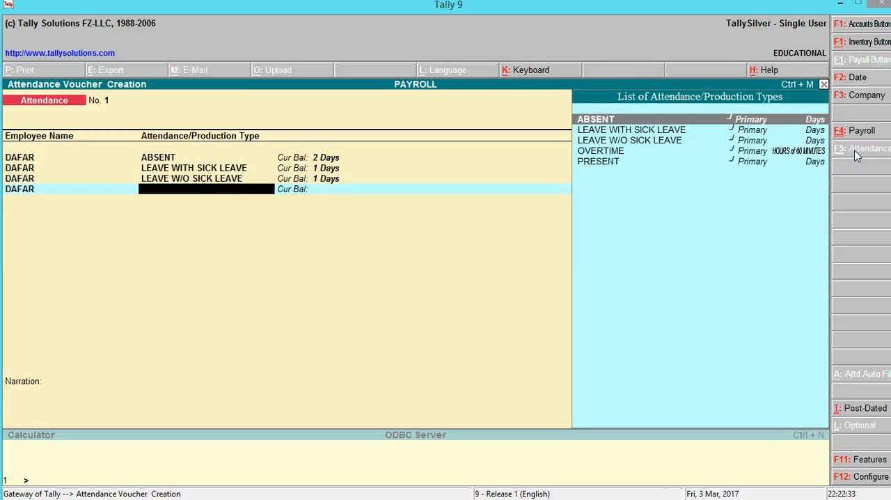
pyautogui.press('Down')
pyautogui.press('Down')
pyautogui.press('Down')
pyautogui.press('Return')
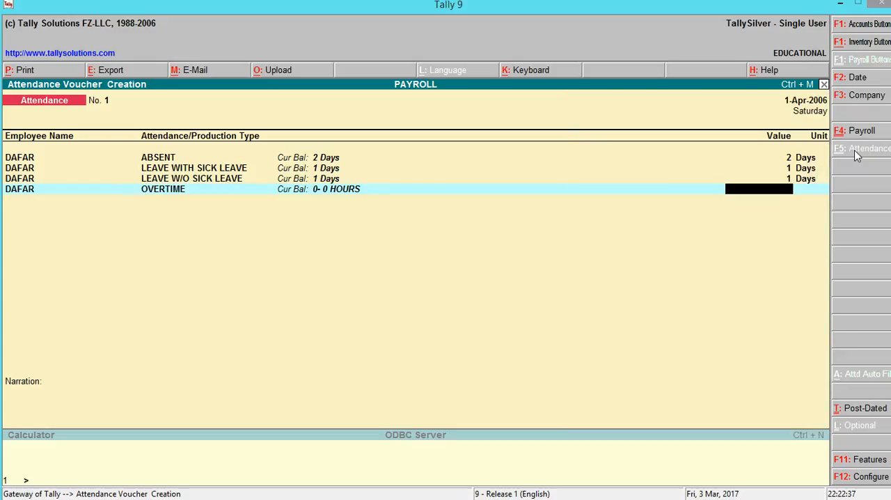
pyautogui.write('20')
pyautogui.press('Return')
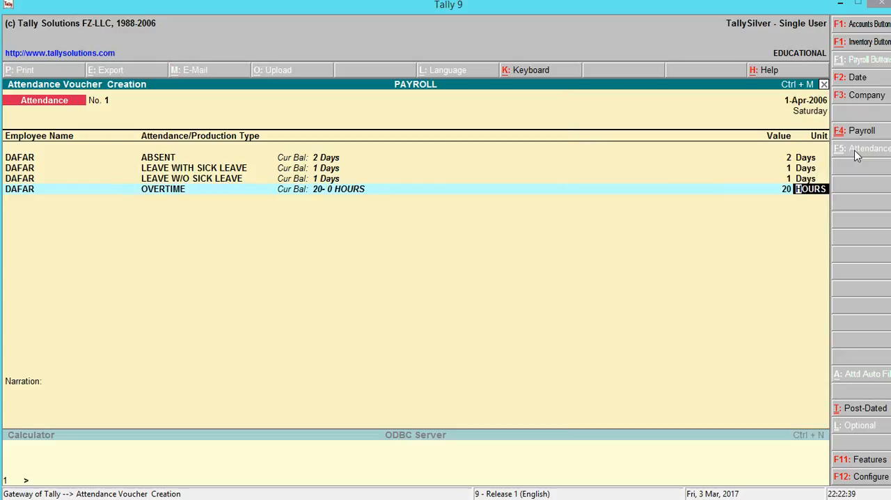
pyautogui.press('Return')
# - Record 26 days of PRESENT for the PEON employee on the fifth attendance line
pyautogui.press('Down')
pyautogui.press('Return')
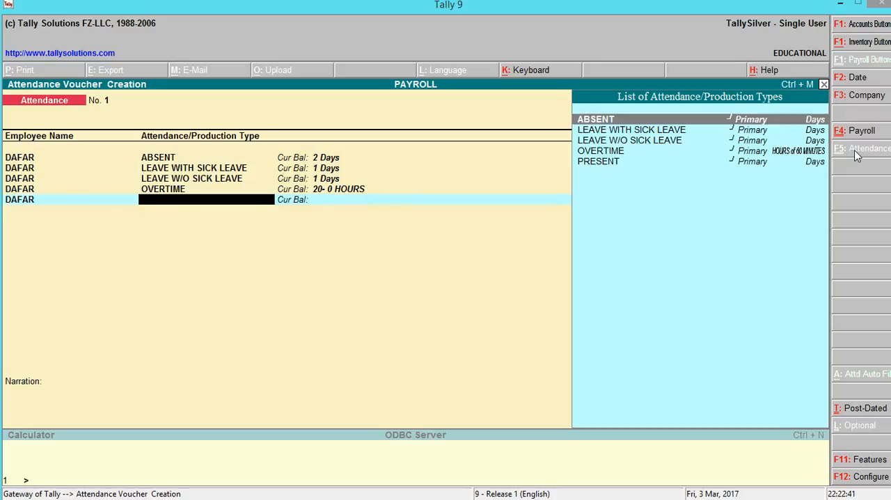
pyautogui.press('Down')
pyautogui.press('Down')
pyautogui.press('Down')
pyautogui.press('Down')
pyautogui.press('Return')
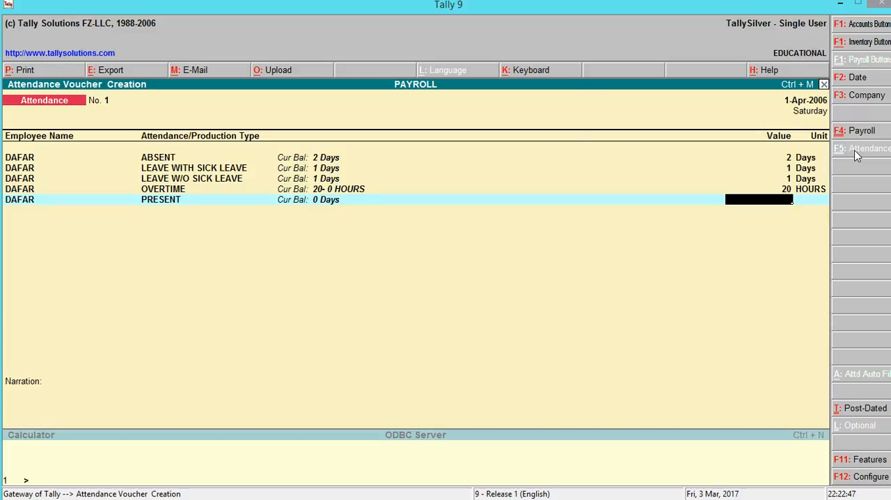
pyautogui.write('26')
pyautogui.press('Return')
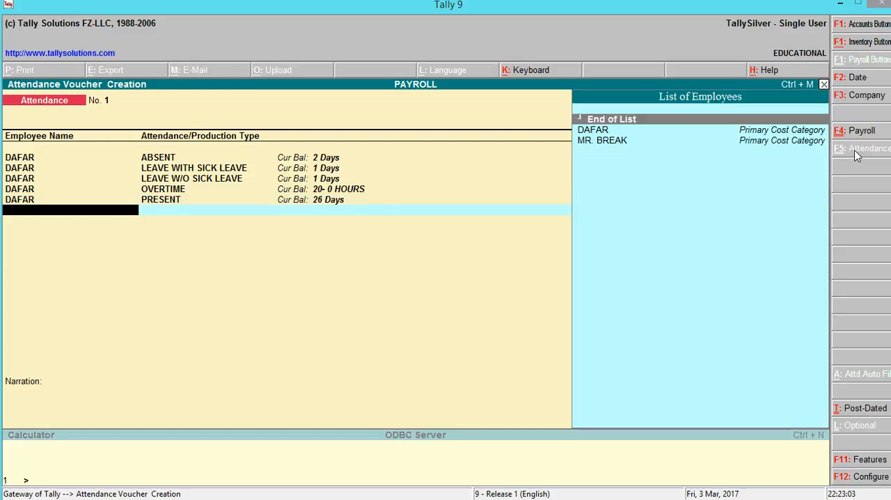
# - End the PEON employee's attendance list, leave the narration blank and save the attendance voucher
pyautogui.press('Return')
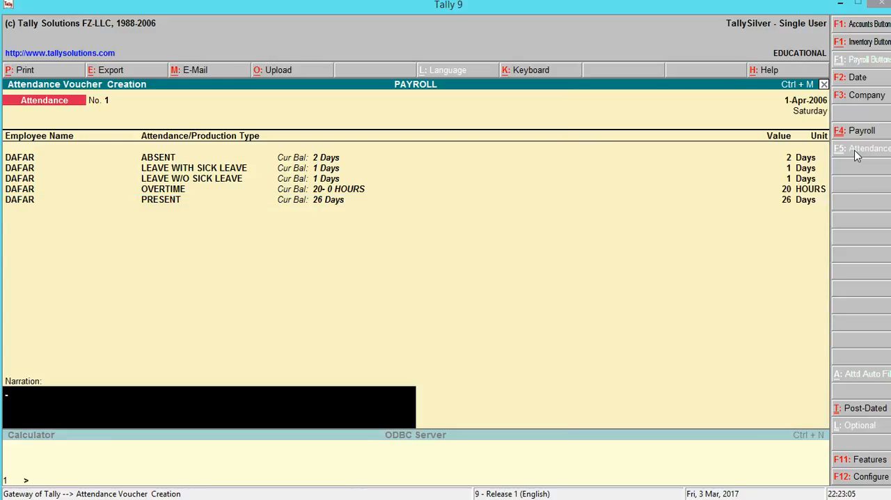
pyautogui.press('Return')
# - Record 1 day of ABSENT for the CLERK employee on the first line of attendance voucher No. 2
pyautogui.press('Return')
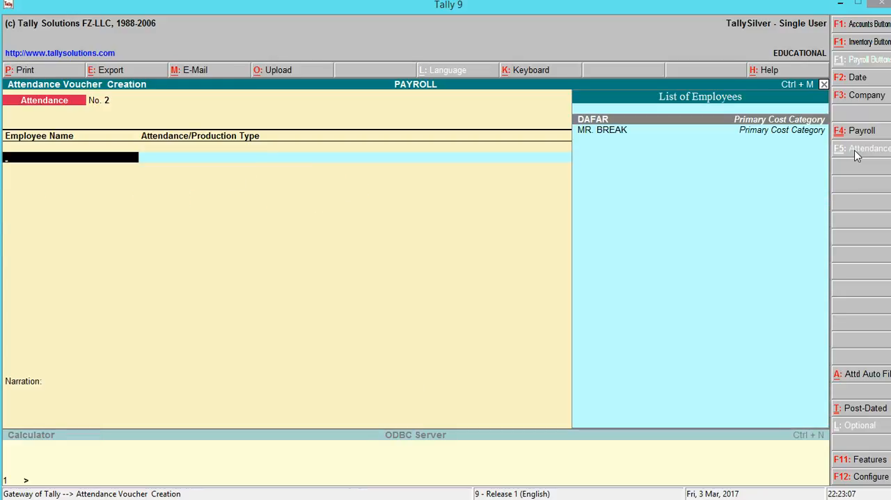
pyautogui.press('Down')
pyautogui.press('Return')
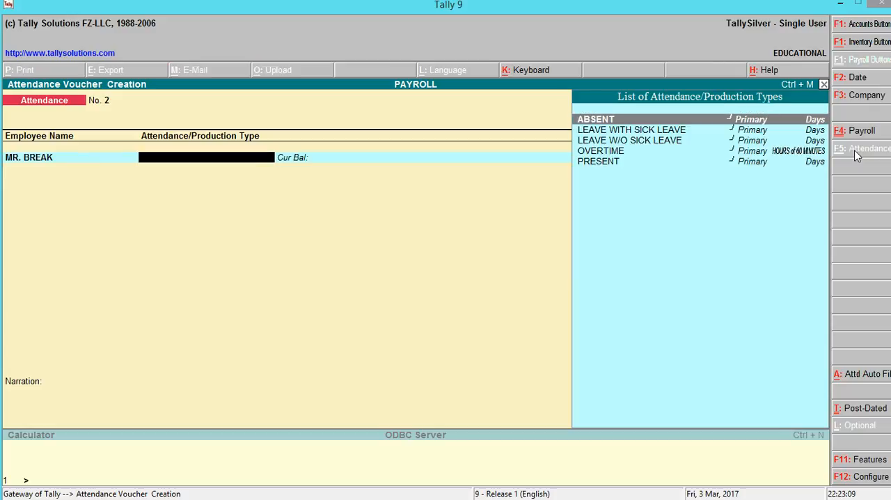
pyautogui.press('Return')
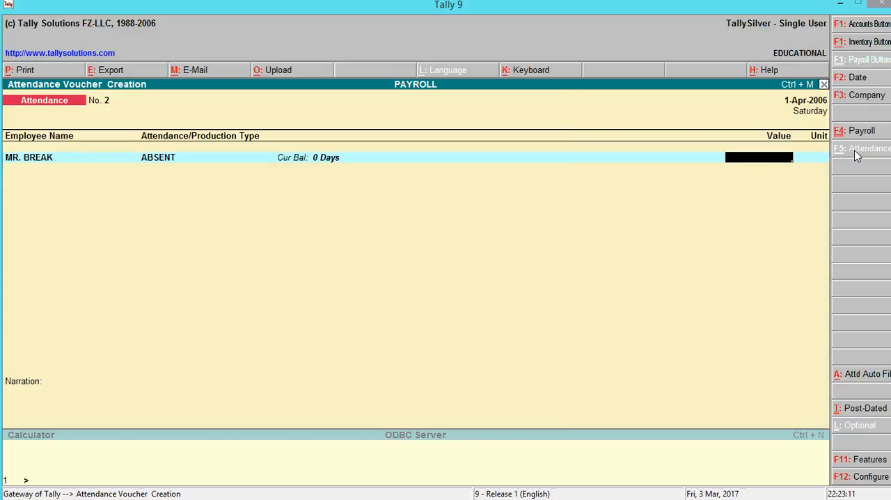
pyautogui.write('1')
# - Record 0 days of LEAVE WITH SICK LEAVE for the CLERK employee on the second attendance line
pyautogui.press('Return')
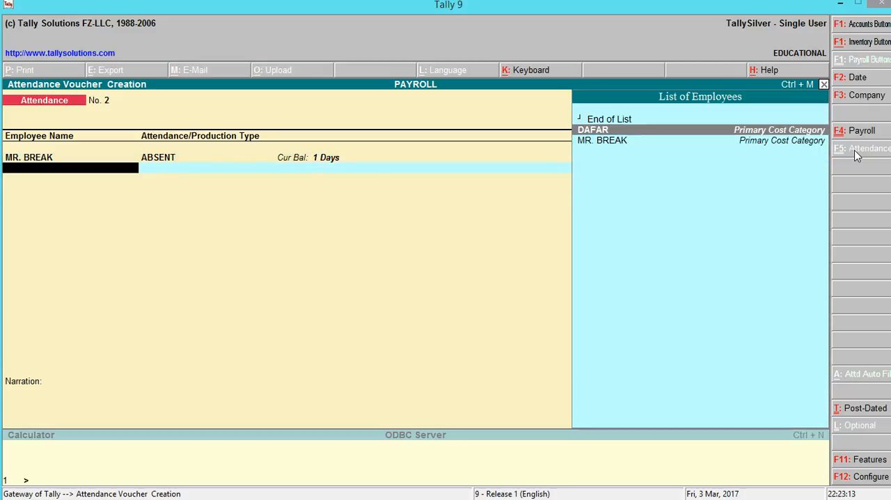
pyautogui.press('Down')
pyautogui.press('Return')
pyautogui.press('Down')
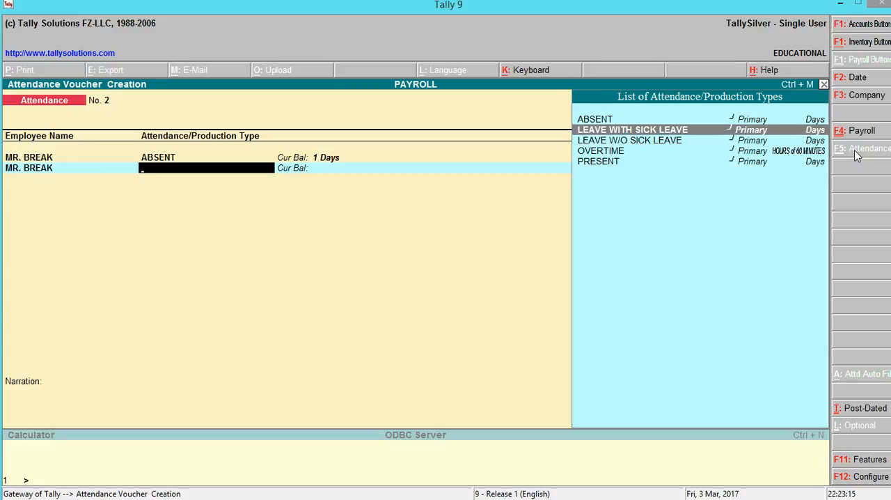
pyautogui.press('Return')
pyautogui.write('1')
pyautogui.press('Return')
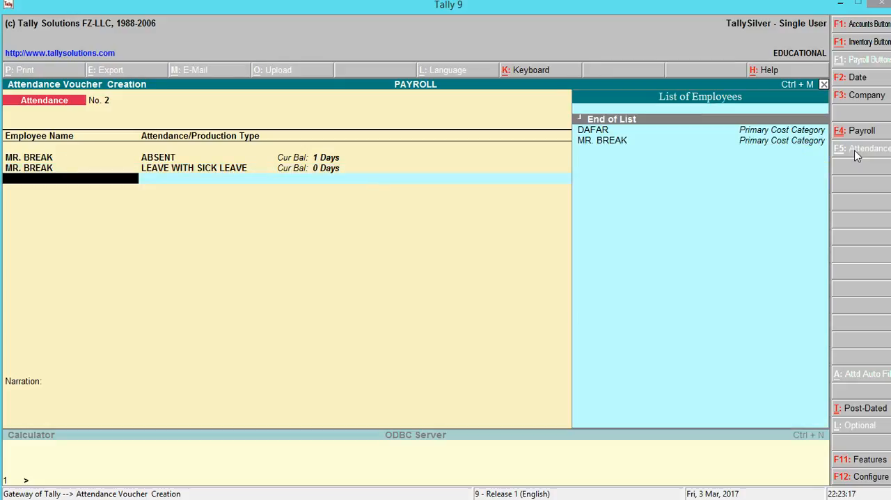
# - Record 1 day of LEAVE W/O SICK LEAVE for the CLERK employee on the third attendance line
pyautogui.press('Down')
pyautogui.press('Down')
pyautogui.press('Return')
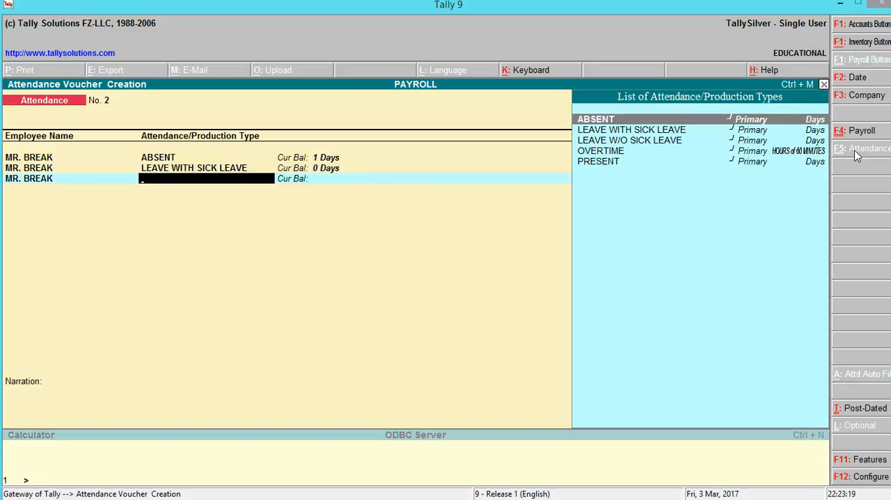
pyautogui.press('Down')
pyautogui.press('Down')
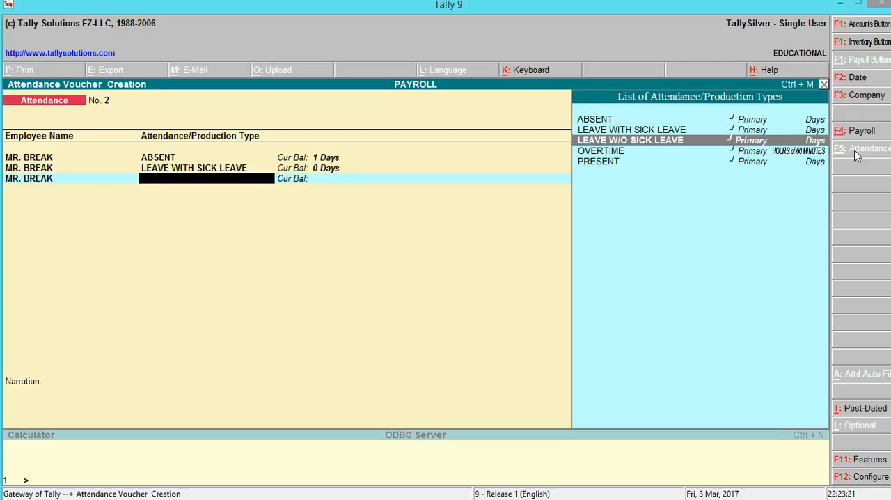
pyautogui.press('Return')
pyautogui.write('1')
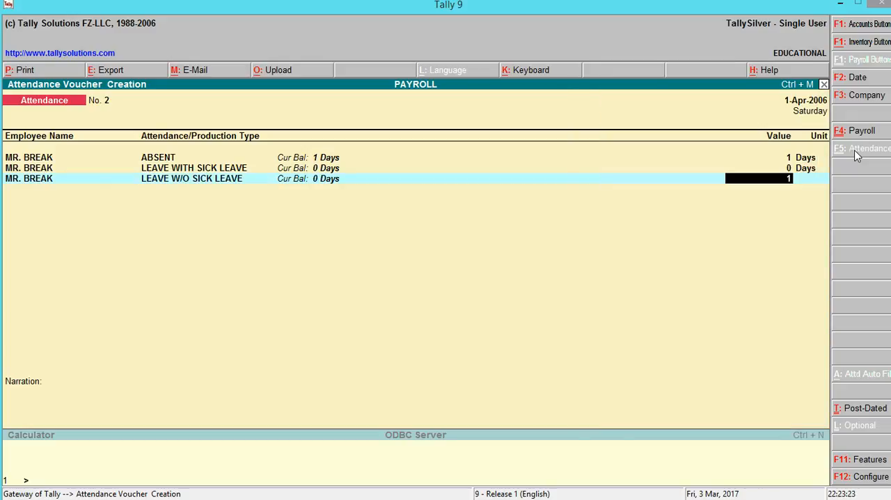
pyautogui.press('Return')
# - Record 50 HOURS of OVERTIME for the CLERK employee on the fourth attendance line
pyautogui.press('Down')
pyautogui.press('Down')
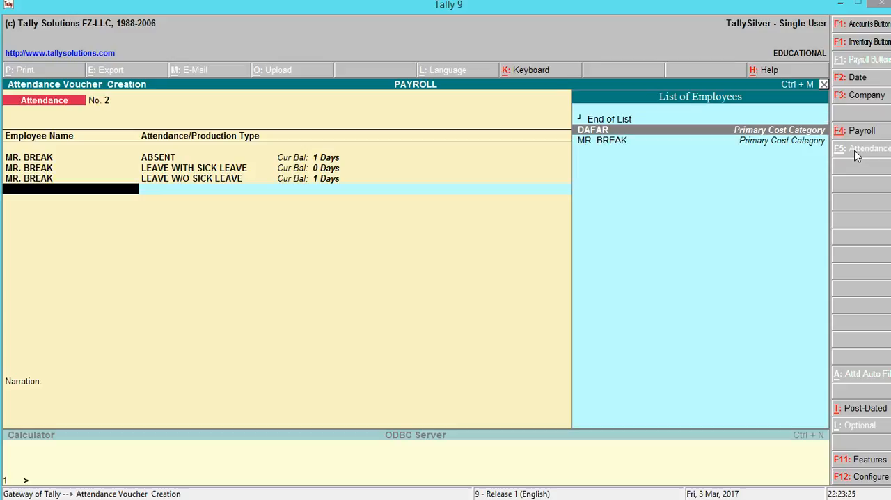
pyautogui.press('Return')
pyautogui.press('Down')
pyautogui.press('Down')
pyautogui.press('Down')
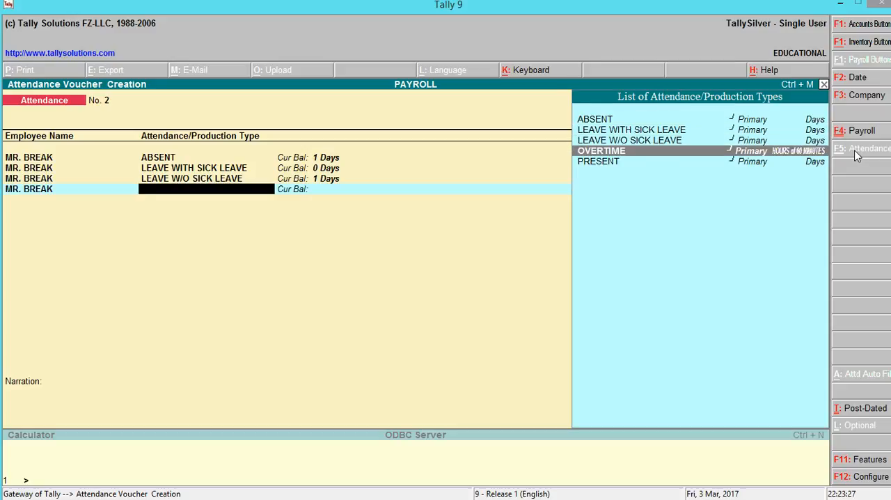
pyautogui.press('Return')
pyautogui.write('50.')
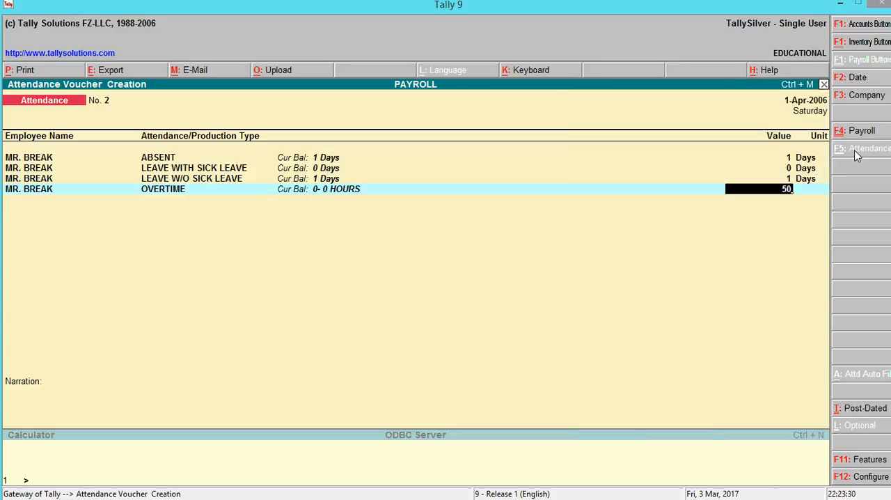
pyautogui.press('Return')
# - Record 28 days of PRESENT for the CLERK employee on the fifth attendance line
pyautogui.press('Return')
pyautogui.press('Down')
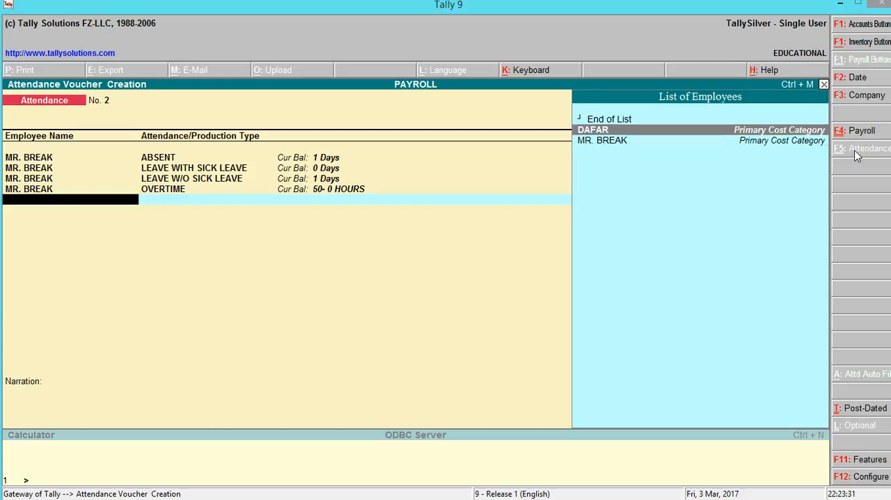
pyautogui.press('Down')
pyautogui.press('Return')
pyautogui.press('Down')
pyautogui.press('Down')
pyautogui.press('Down')
pyautogui.press('Down')
pyautogui.press('Return')
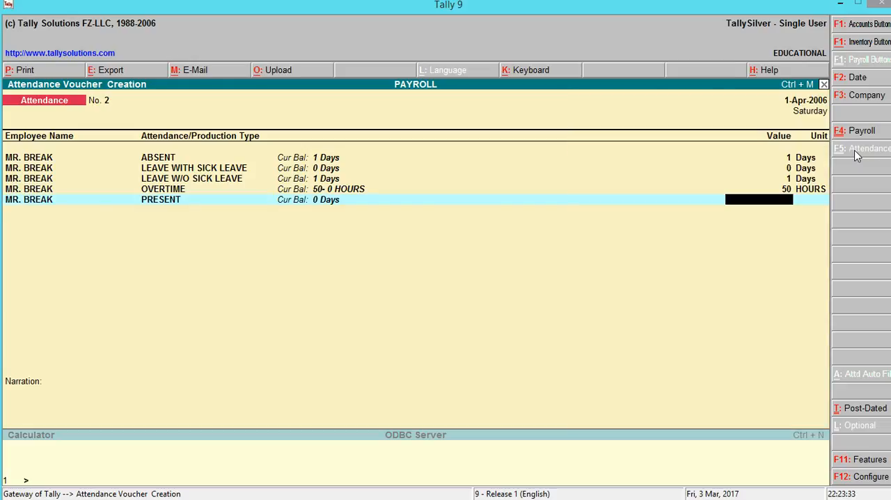
pyautogui.write('8')
# - End the CLERK employee's attendance list, leave the narration blank and save the attendance voucher
pyautogui.press('Return')
pyautogui.press('Return')
pyautogui.press('Return')
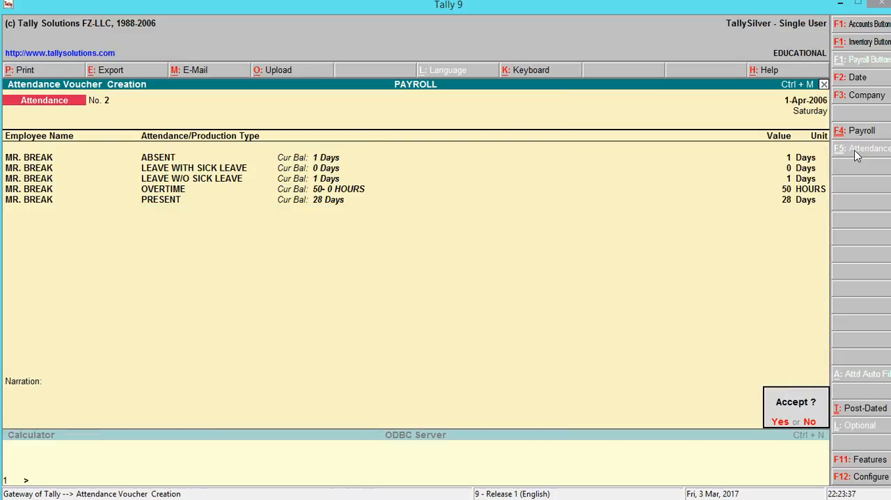
pyautogui.press('Return')
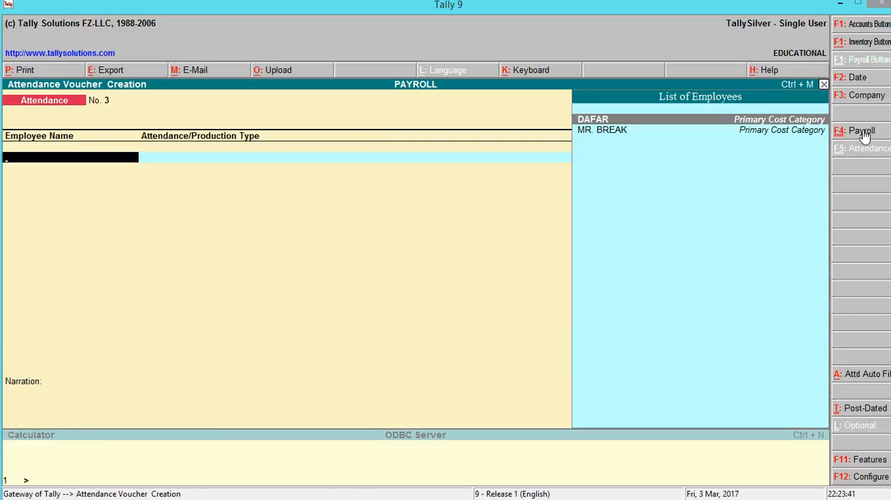
# - Open a new Payroll voucher and set its auto-fill period from 1-4-2006 to 1-4-2006
pyautogui.click(862, 131)
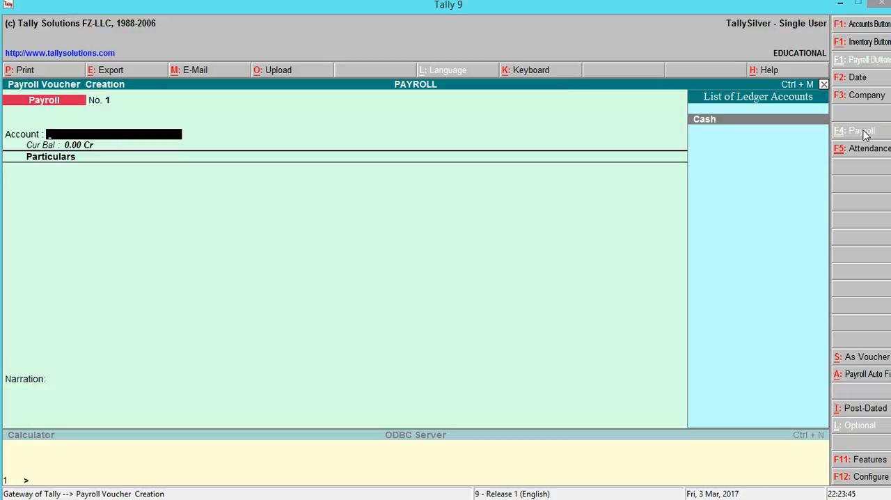
pyautogui.hotkey('alt', 'a')
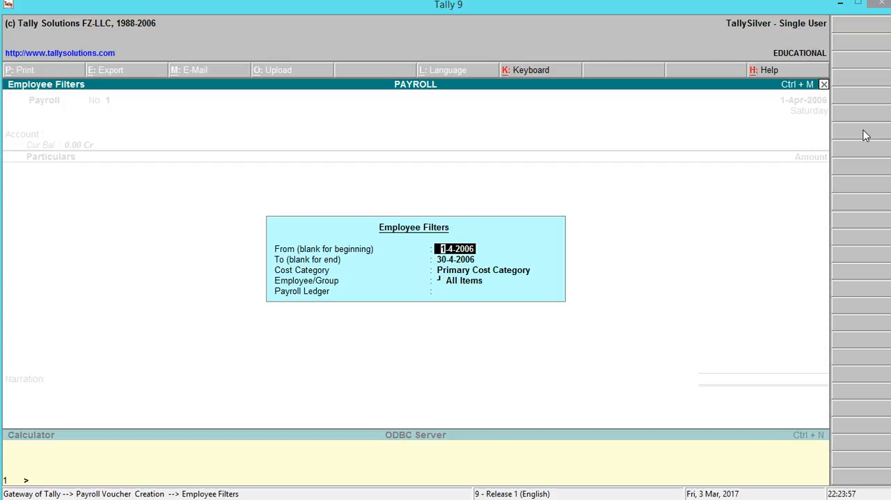
pyautogui.press('Return')
pyautogui.write('1')
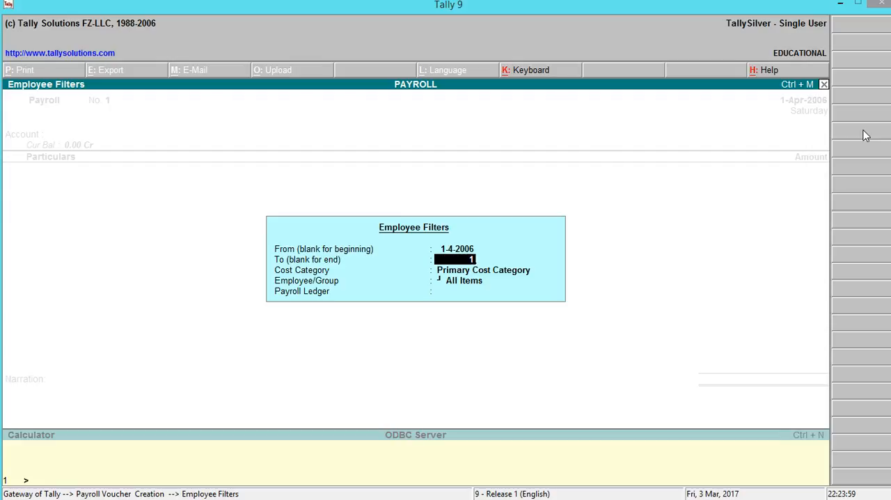
pyautogui.write('-4-06')
pyautogui.press('Return')
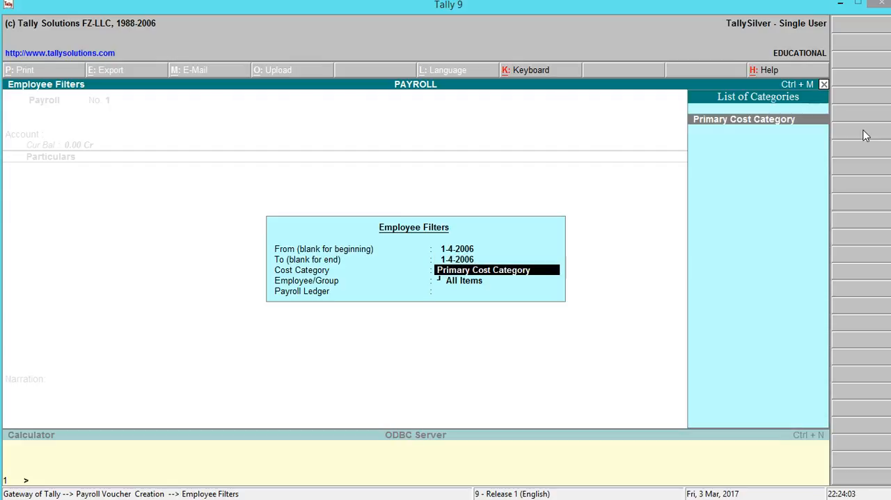
# - Auto-fill the payroll voucher for the PEON employee, using Primary Cost Category and Cash as the payroll ledger
pyautogui.press('Return')
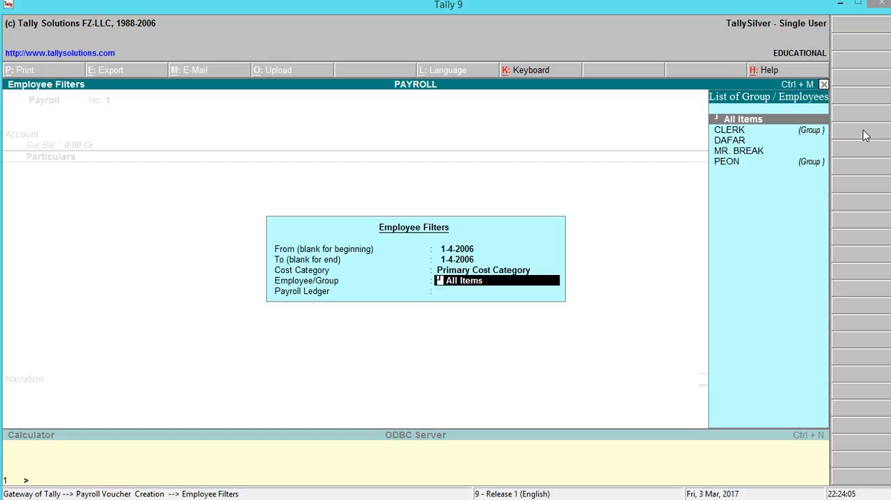
pyautogui.press('Down')
pyautogui.press('Down')
pyautogui.press('Return')
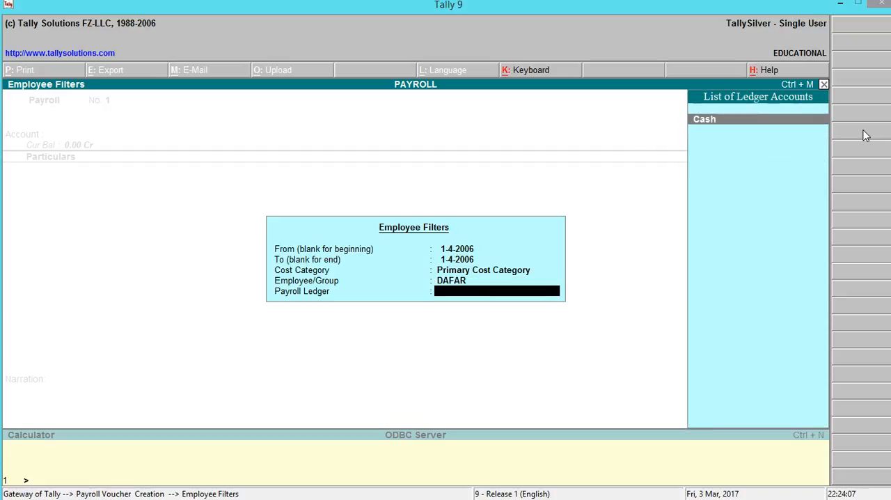
pyautogui.press('Return')
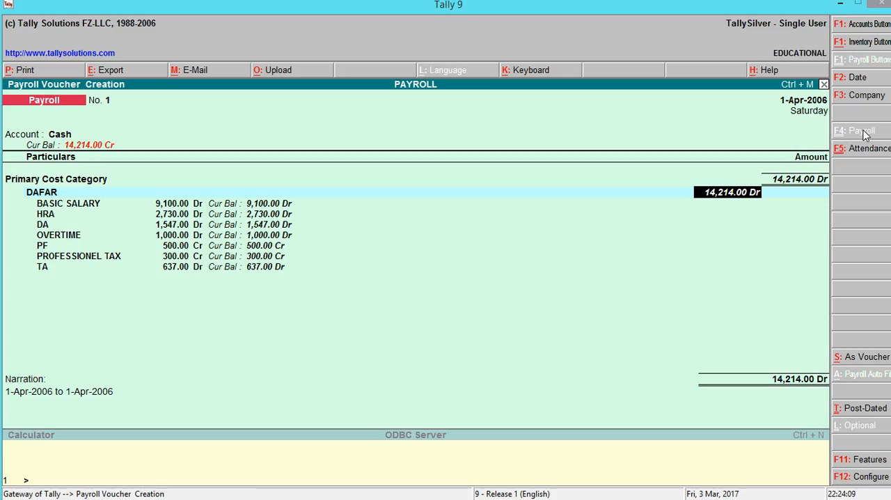
# - Accept the filled salary amounts and narration for the PEON employee and save the payroll voucher
pyautogui.press('Return')
pyautogui.press('Return')
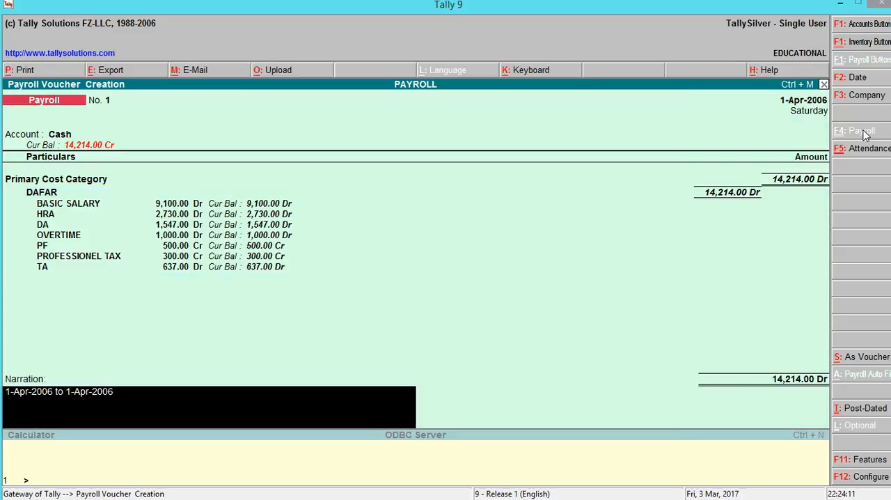
pyautogui.press('Return')
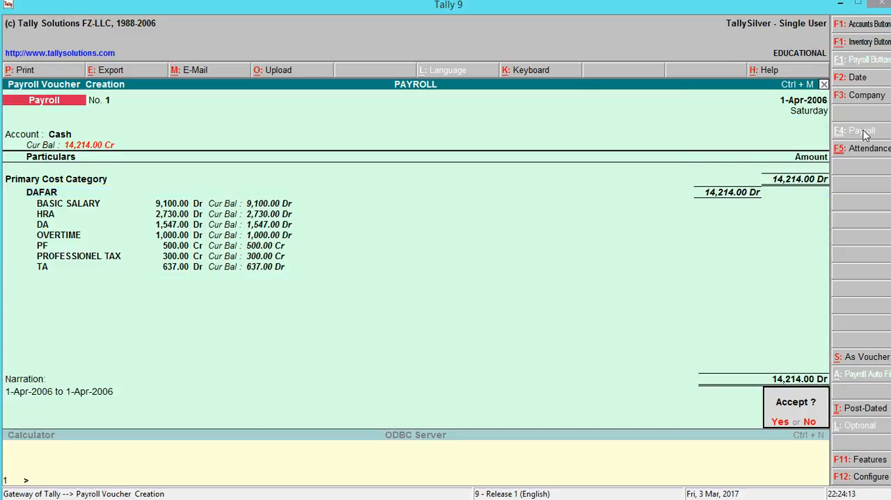
pyautogui.press('Return')
# - Start auto-filling the second payroll voucher, with the employee filter period set from 1-4-2006 to 1-4-2006
pyautogui.hotkey('alt', 'a')
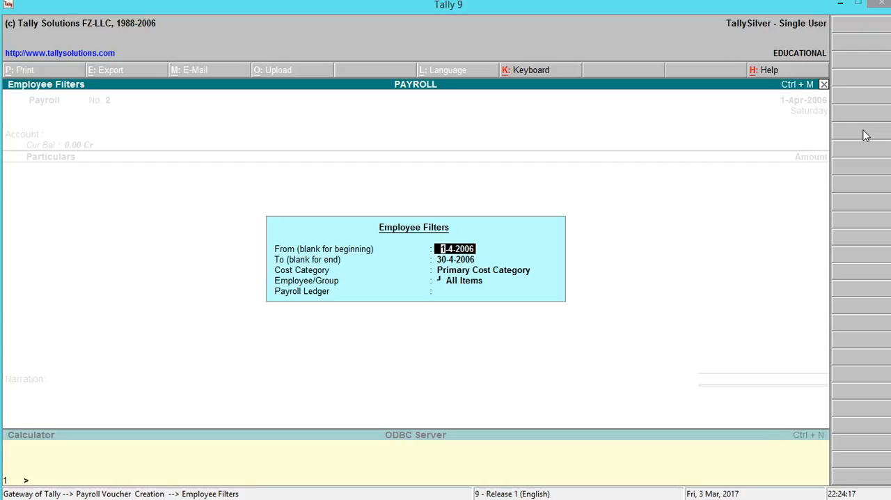
pyautogui.press('Return')
pyautogui.write('1-')
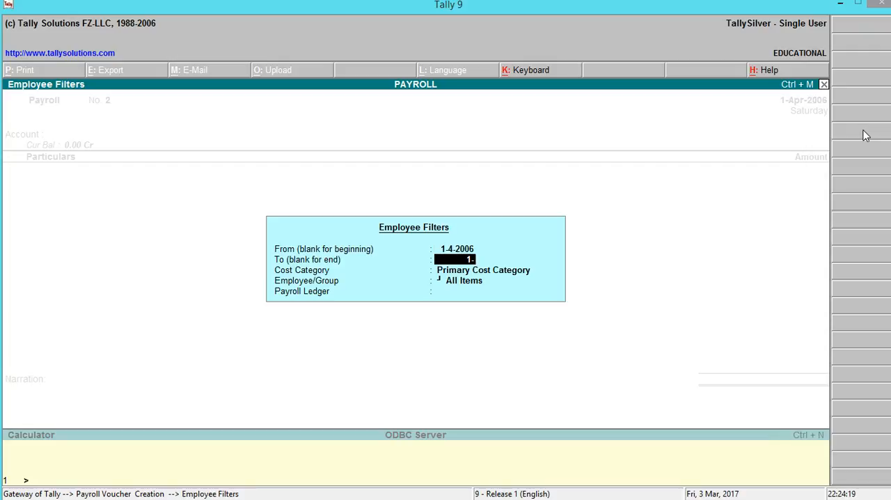
pyautogui.write('4-2006')
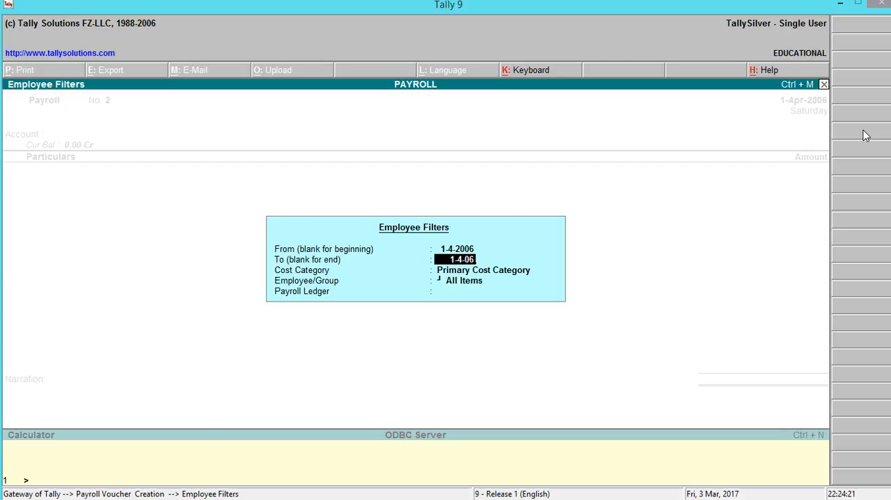
pyautogui.press('Return')
pyautogui.press('Return')
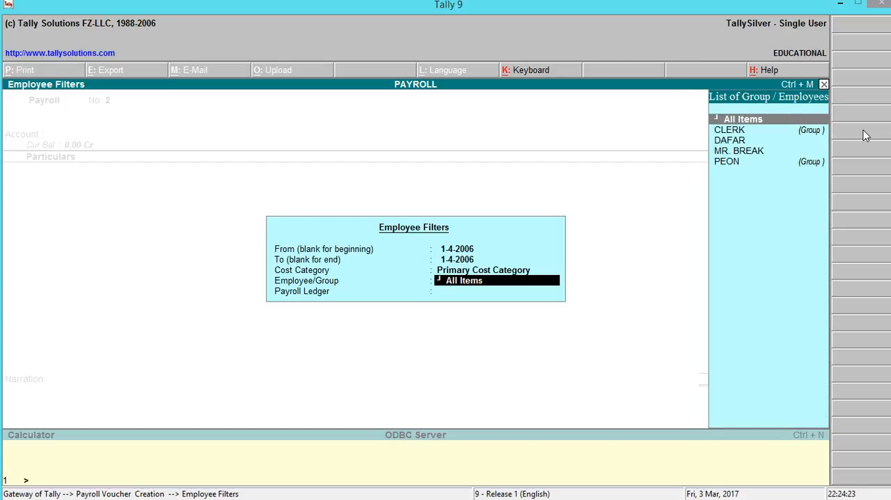
# - Auto-fill the payroll voucher for the CLERK employee, using Primary Cost Category and Cash as the payroll ledger
pyautogui.press('Down')
pyautogui.press('Down')
pyautogui.press('Down')
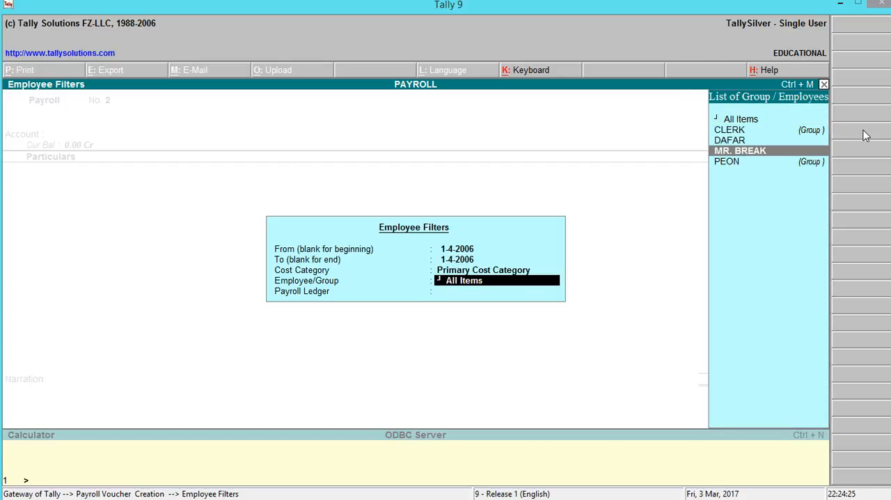
pyautogui.press('Return')
# - Accept the filled salary amounts and narration for the CLERK employee, save the payroll voucher and leave voucher creation
pyautogui.press('Return')
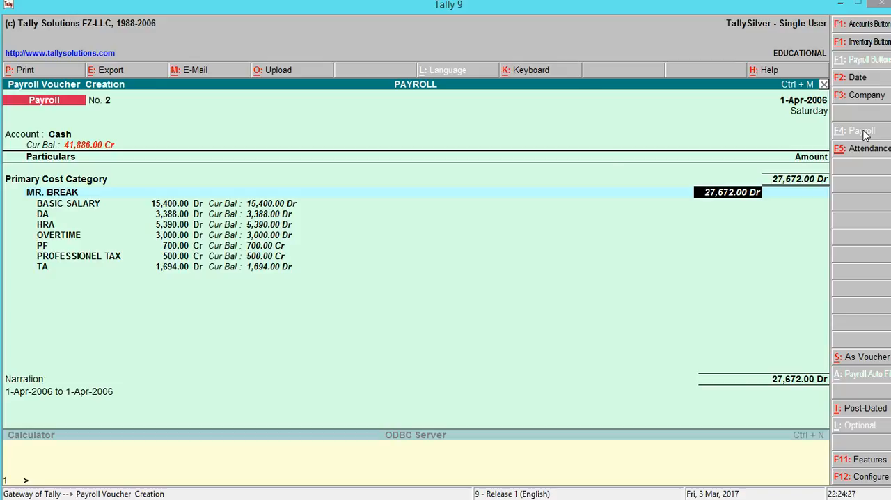
pyautogui.press('Return')
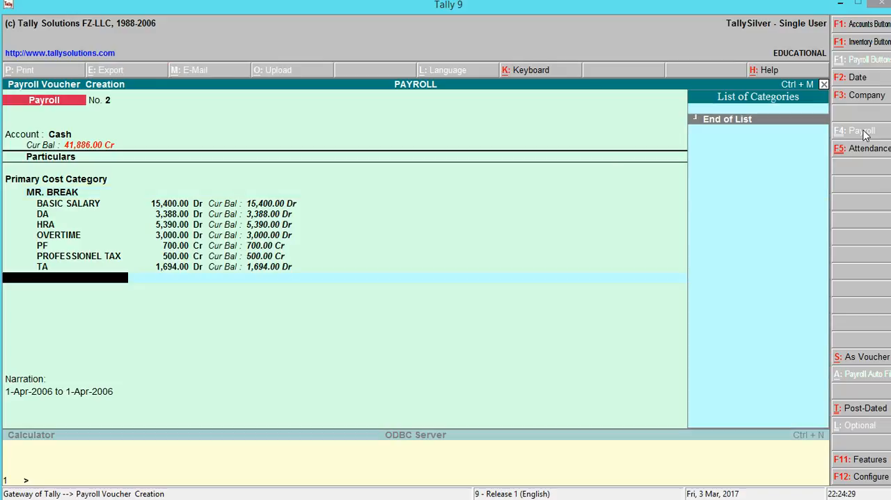
pyautogui.press('Return')
pyautogui.press('Return')
pyautogui.press('Return')
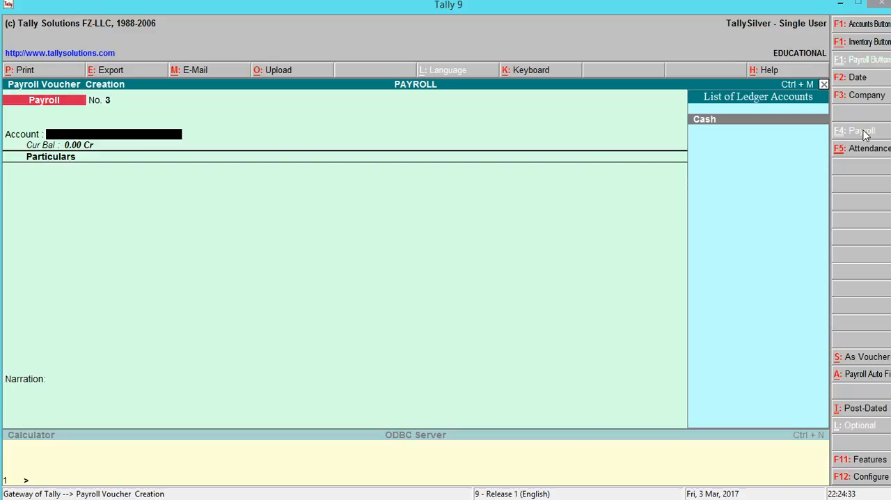
pyautogui.press('Escape')
pyautogui.press('Return')
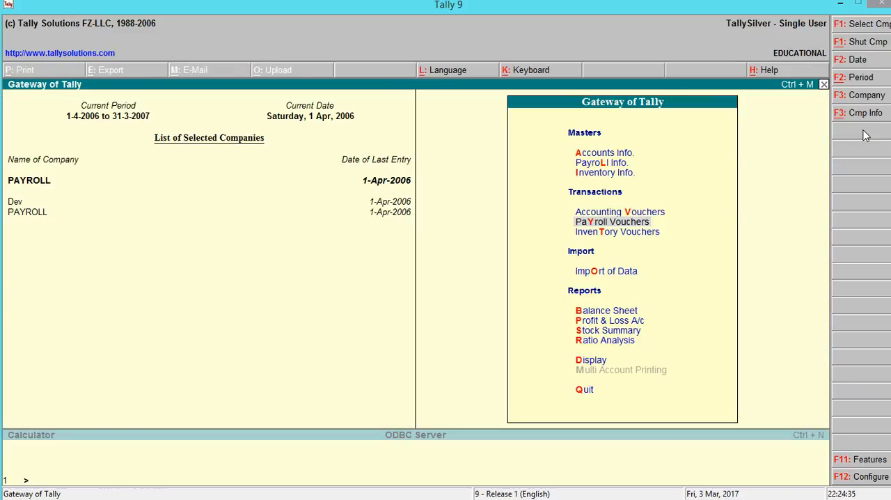
# - Open the Statements of Payroll among the company's payroll reports
pyautogui.press('Down')
pyautogui.press('Down')
pyautogui.press('Down')
pyautogui.press('Down')
pyautogui.press('Down')
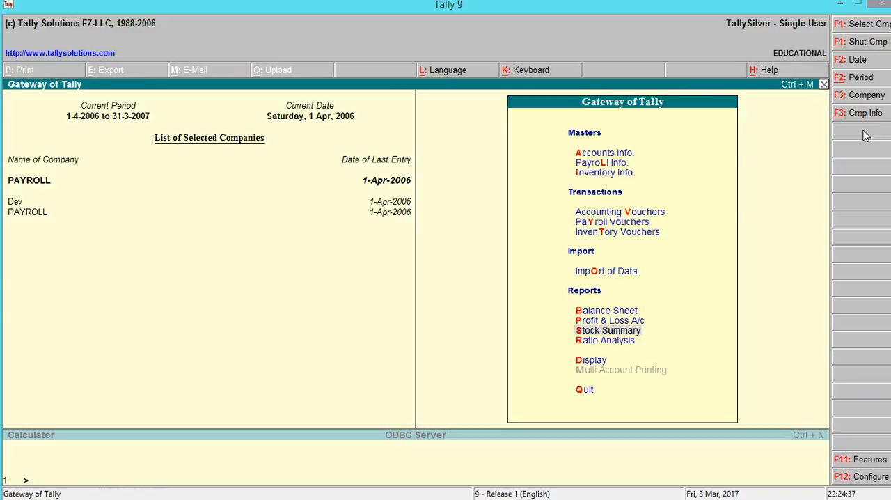
pyautogui.press('Down')
pyautogui.press('Down')
pyautogui.press('Return')
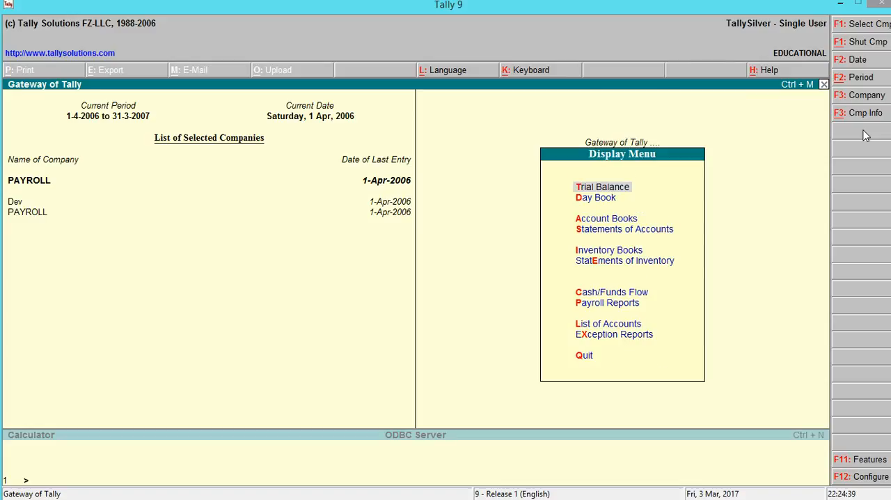
pyautogui.press('Down')
pyautogui.press('Down')
pyautogui.press('Down')
pyautogui.press('Down')
pyautogui.press('Down')
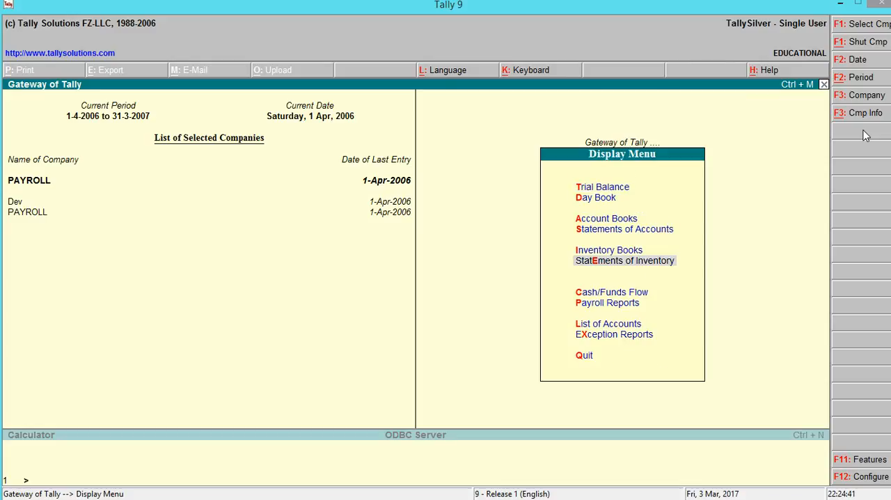
pyautogui.press('p')
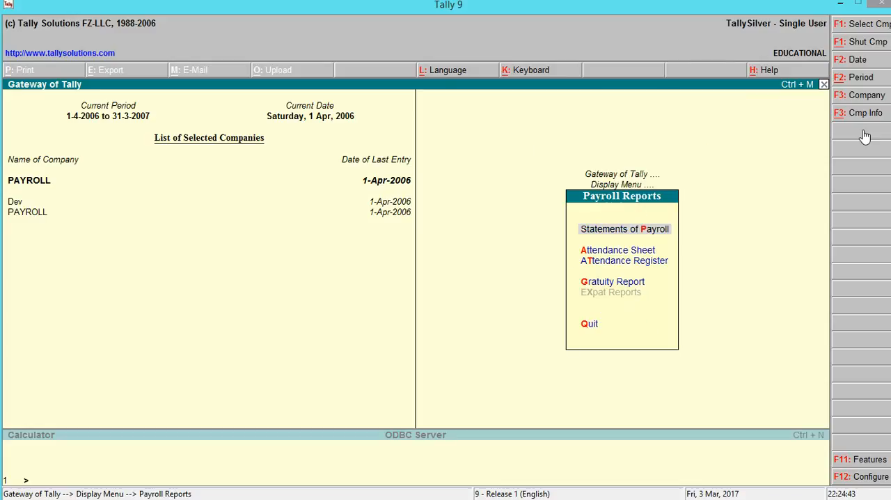
pyautogui.press('Return')
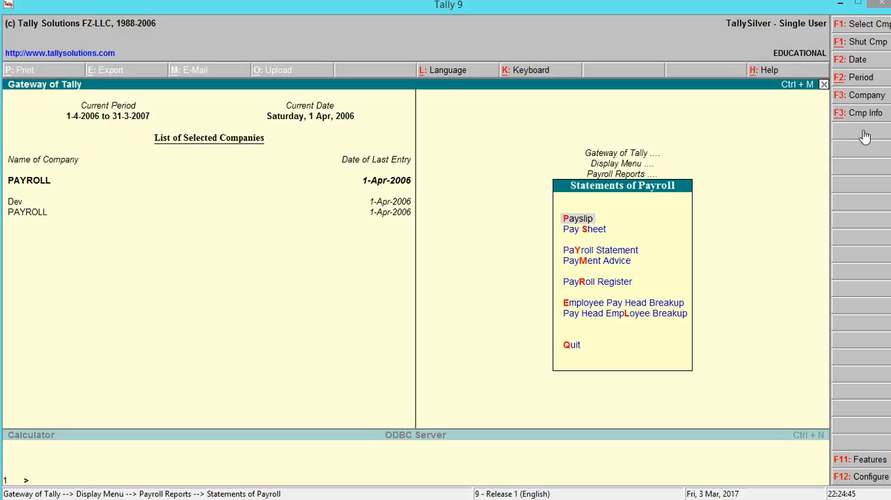
# - Examine the PEON employee's April 2006 payslip for attendance, earnings, deductions and net amount
pyautogui.press('Return')
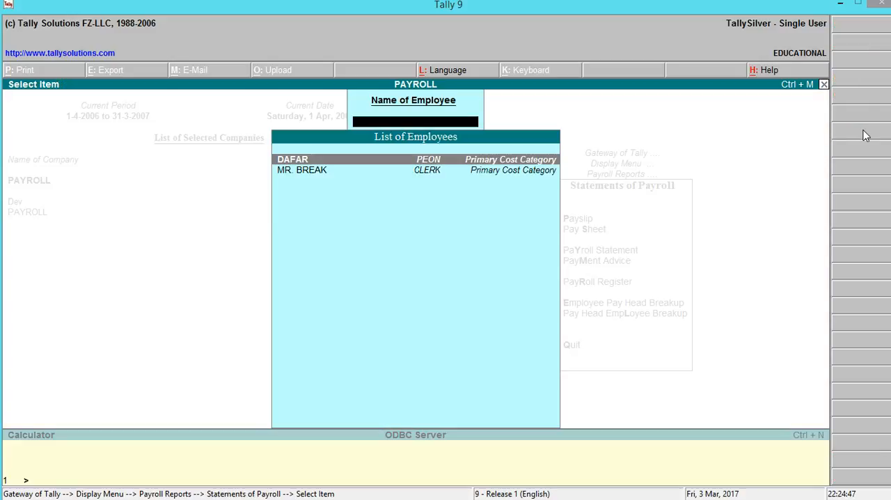
pyautogui.press('Return')
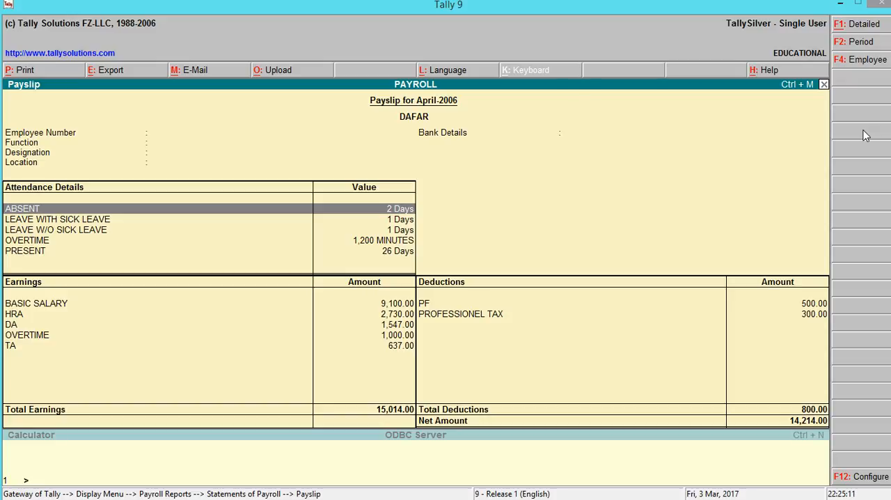
pyautogui.press('Escape')
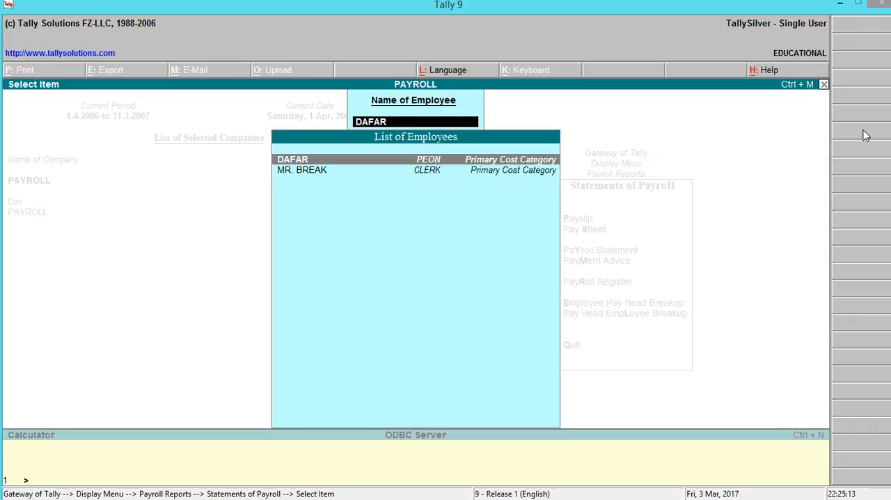
pyautogui.press('Return')
pyautogui.press('Escape')
# - Examine the CLERK employee's April 2006 payslip, then return to the employee selection
pyautogui.press('Down')
pyautogui.press('Return')
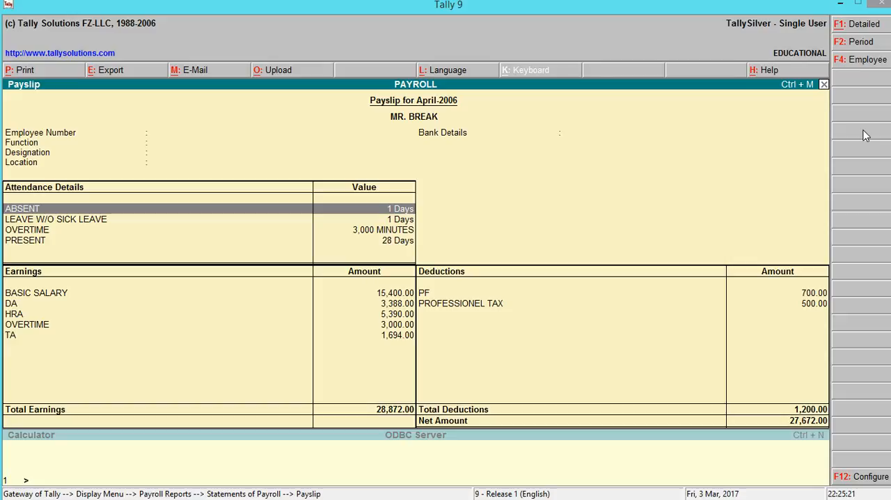
pyautogui.press('Escape')
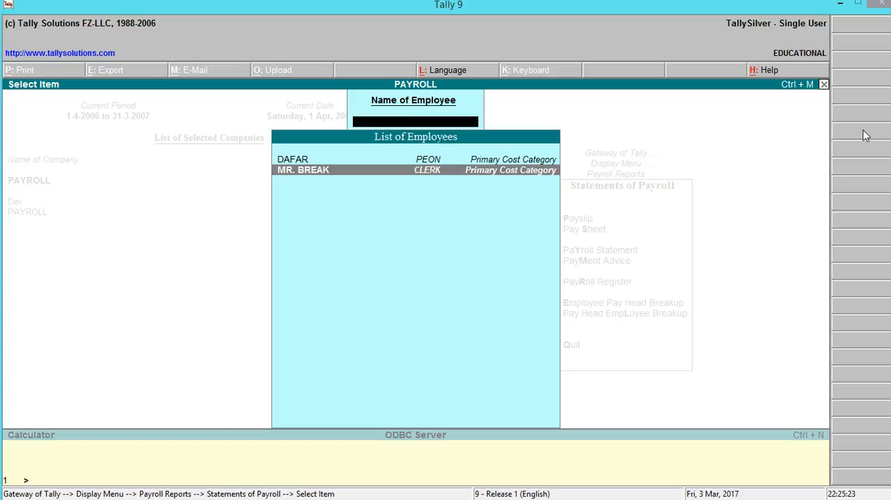
# - Review the Pay Sheet for all employees, then leave the payroll reports
pyautogui.press('Escape')
pyautogui.press('Down')
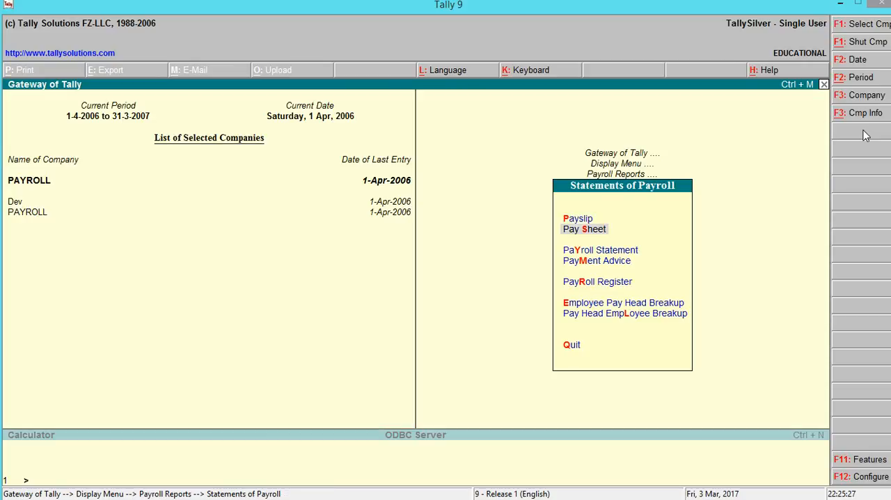
pyautogui.press('Return')
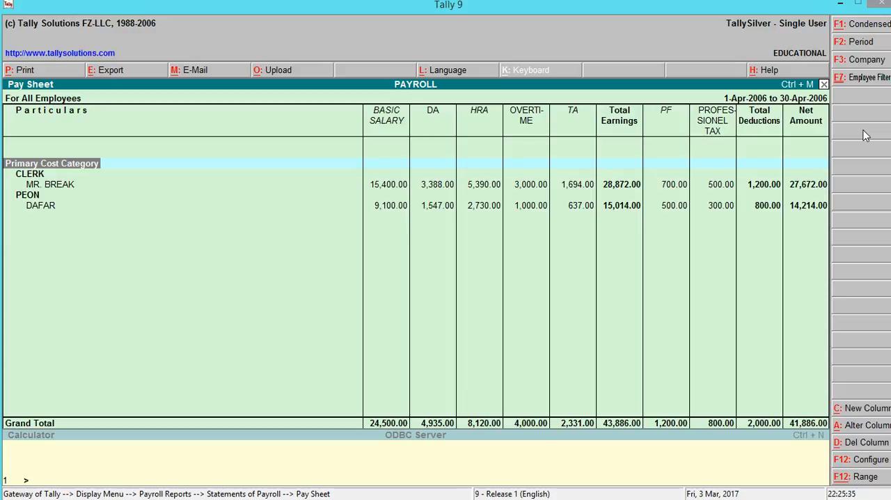
pyautogui.press('Escape')
pyautogui.press('Escape')
pyautogui.press('Escape')
pyautogui.press('Escape')
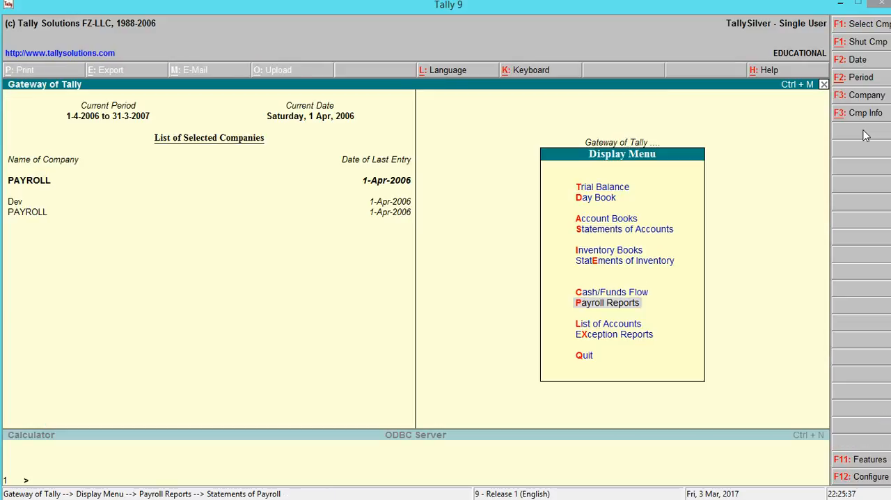